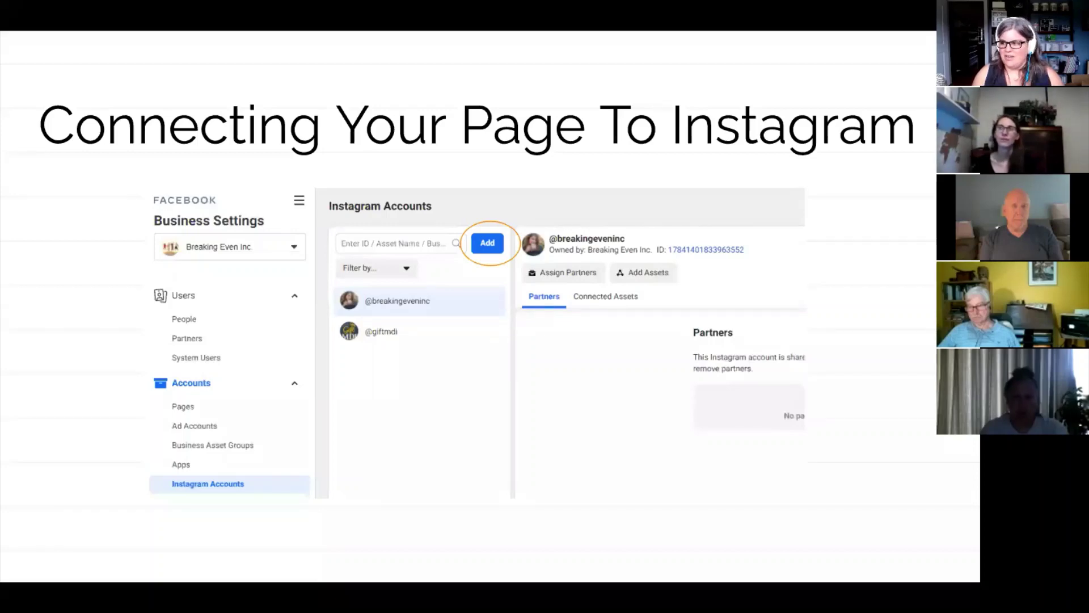
Step: Go to slide 10, 'Facebook Commerce Manager', and exit full-screen presentation mode
{"action": "key", "text": "Right"}
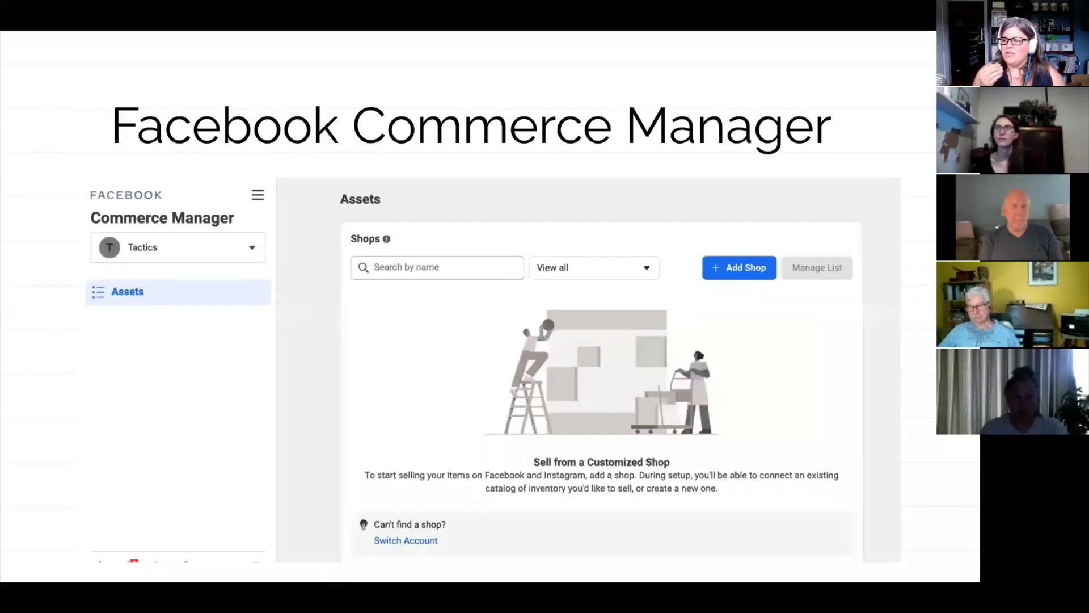
{"action": "key", "text": "Left"}
{"action": "key", "text": "Right"}
{"action": "key", "text": "Right"}
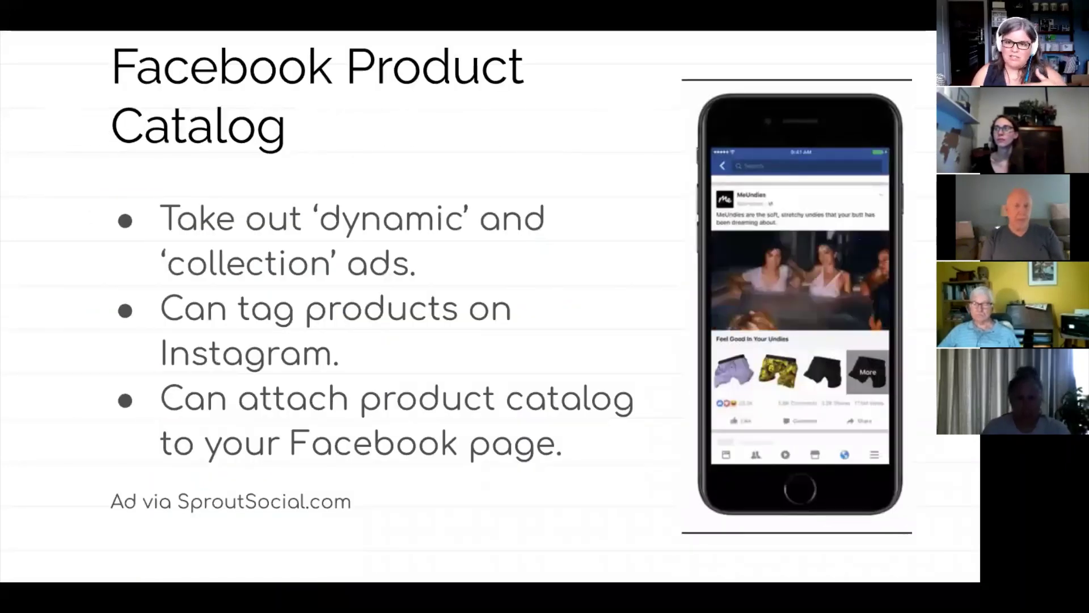
{"action": "key", "text": "Right"}
{"action": "key", "text": "Right"}
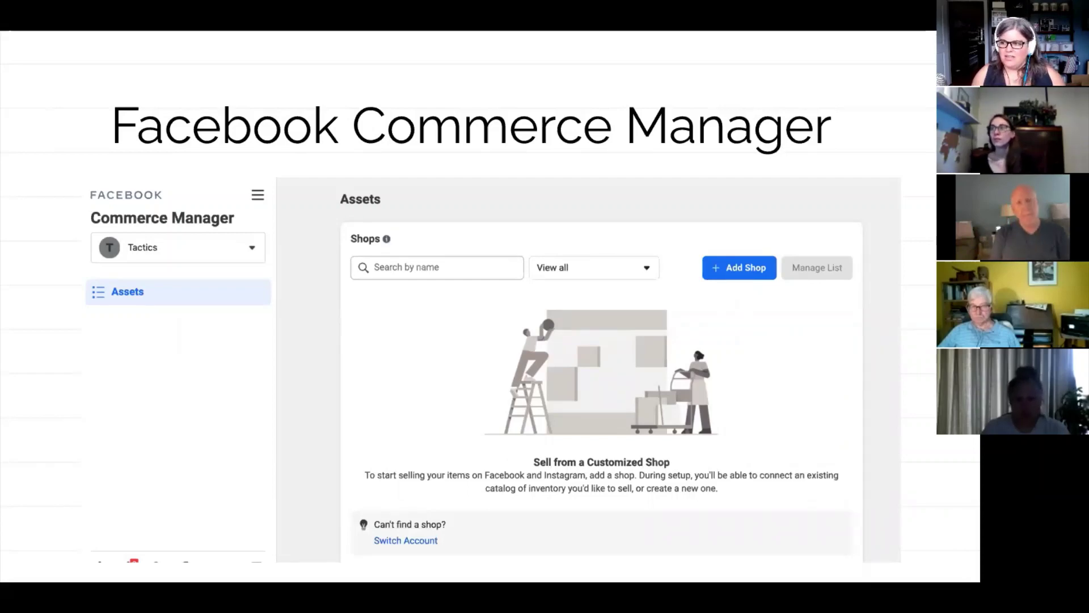
{"action": "key", "text": "Escape"}
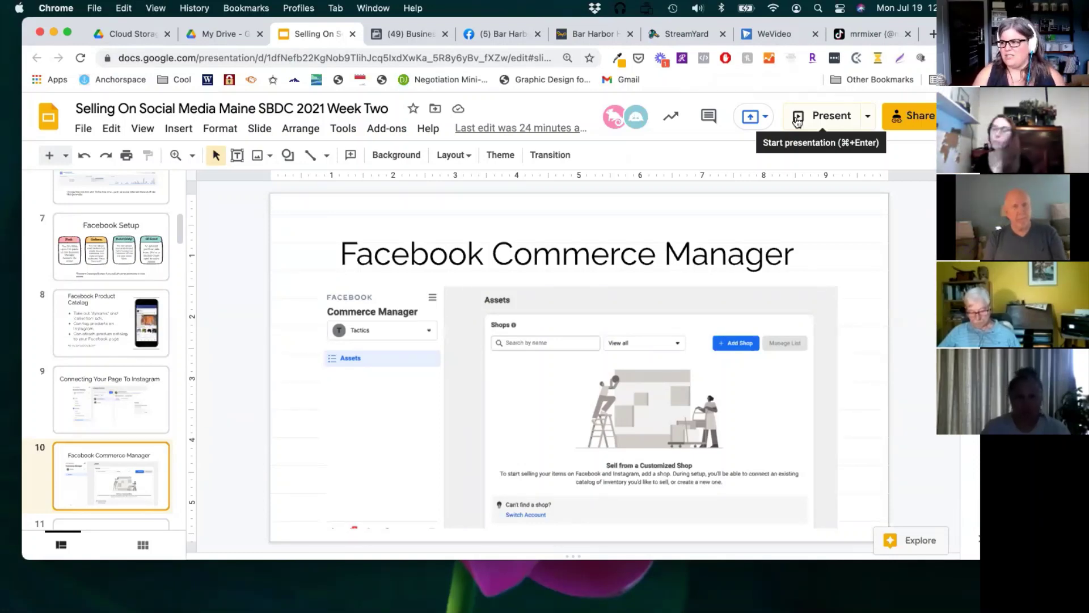
Step: In Breaking Even Inc.'s Business Settings, check the business selector, then open the All Tools menu
{"action": "left_click", "coordinate": [425, 36]}
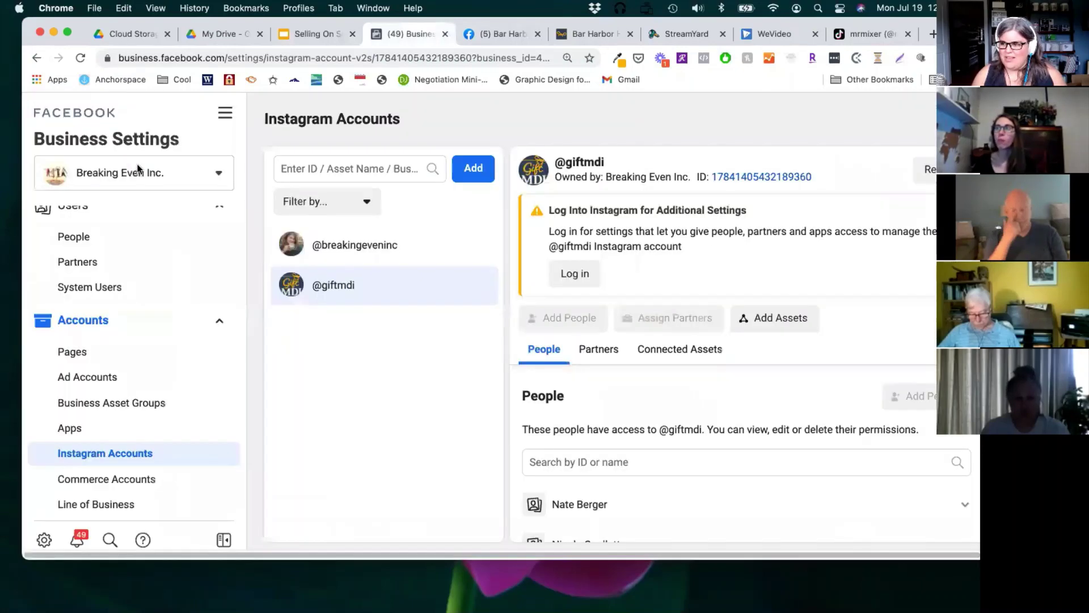
{"action": "left_click", "coordinate": [149, 172]}
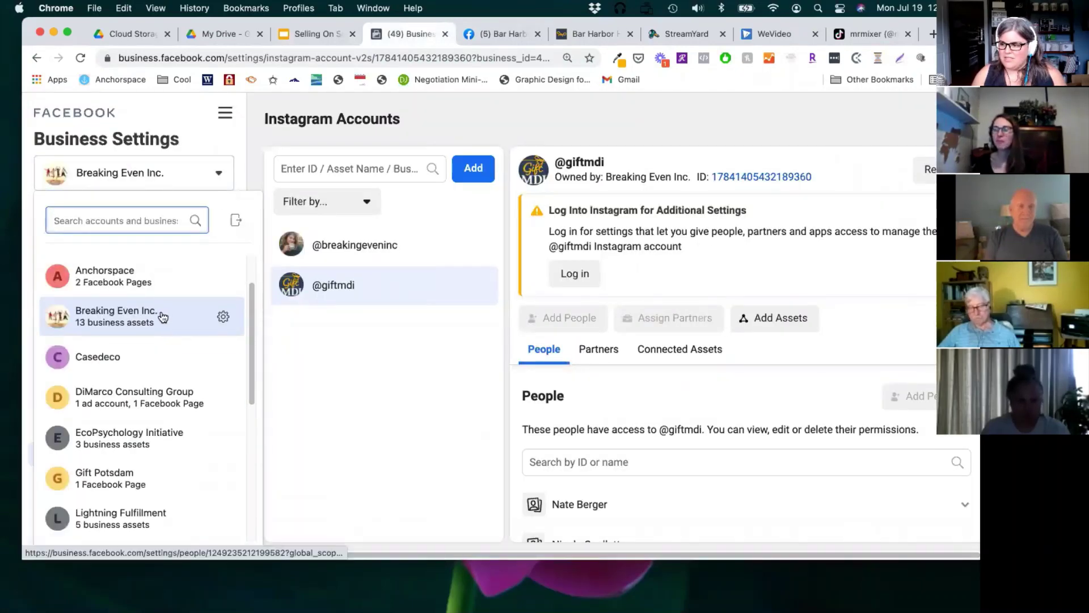
{"action": "mouse_move", "coordinate": [163, 317]}
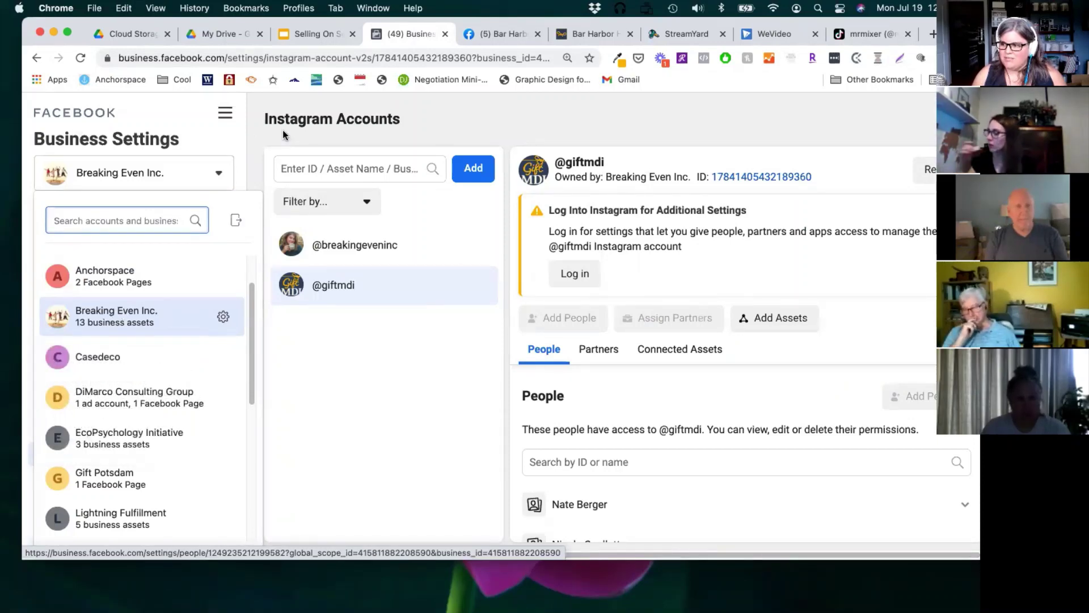
{"action": "left_click", "coordinate": [227, 118]}
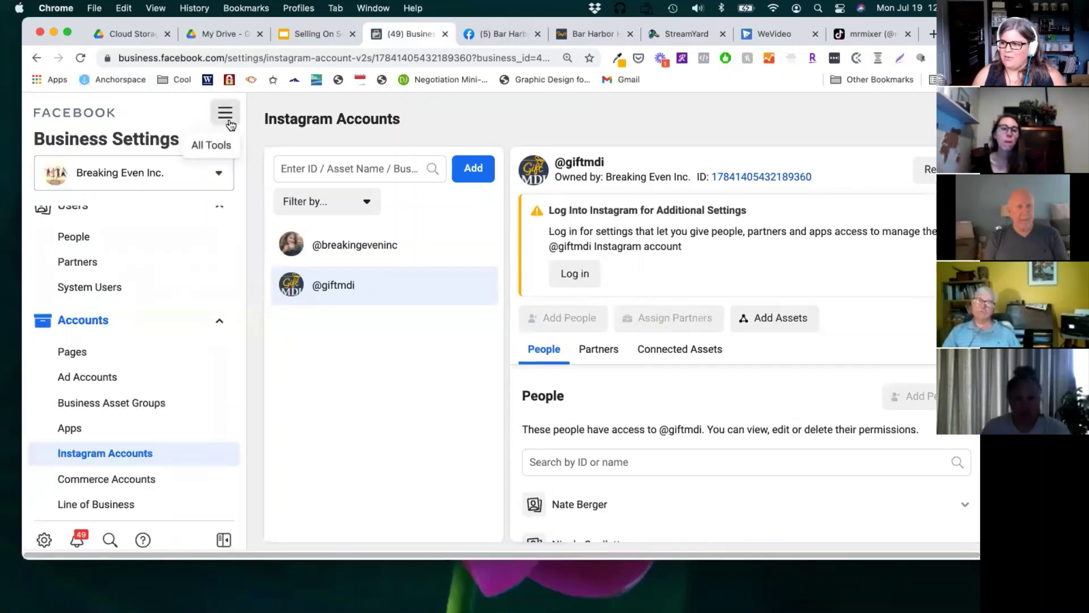
{"action": "left_click", "coordinate": [227, 120]}
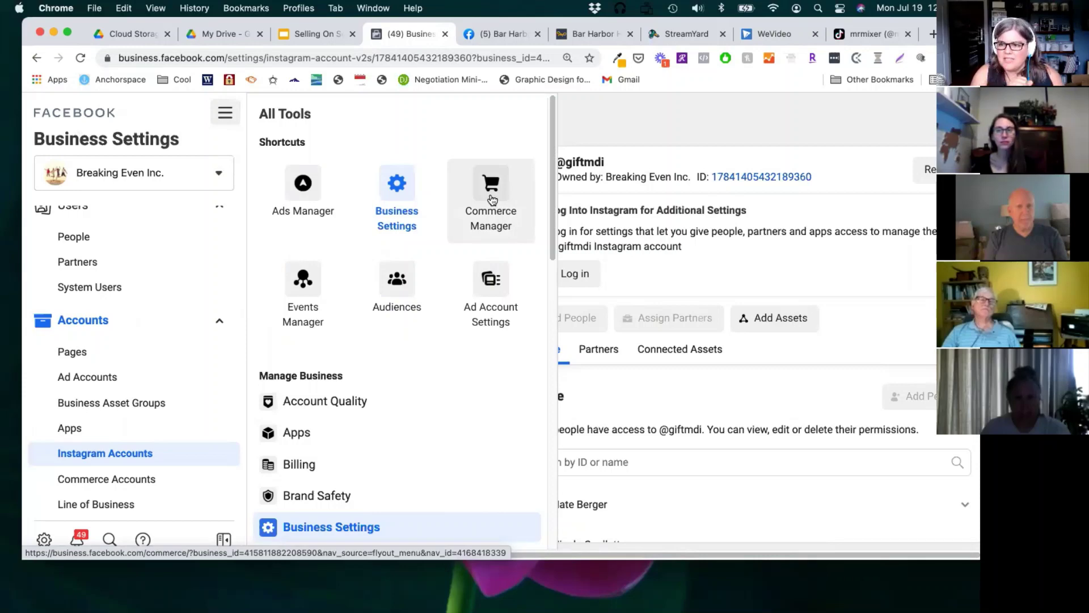
Step: Launch Commerce Manager from the All Tools panel
{"action": "left_click", "coordinate": [499, 192]}
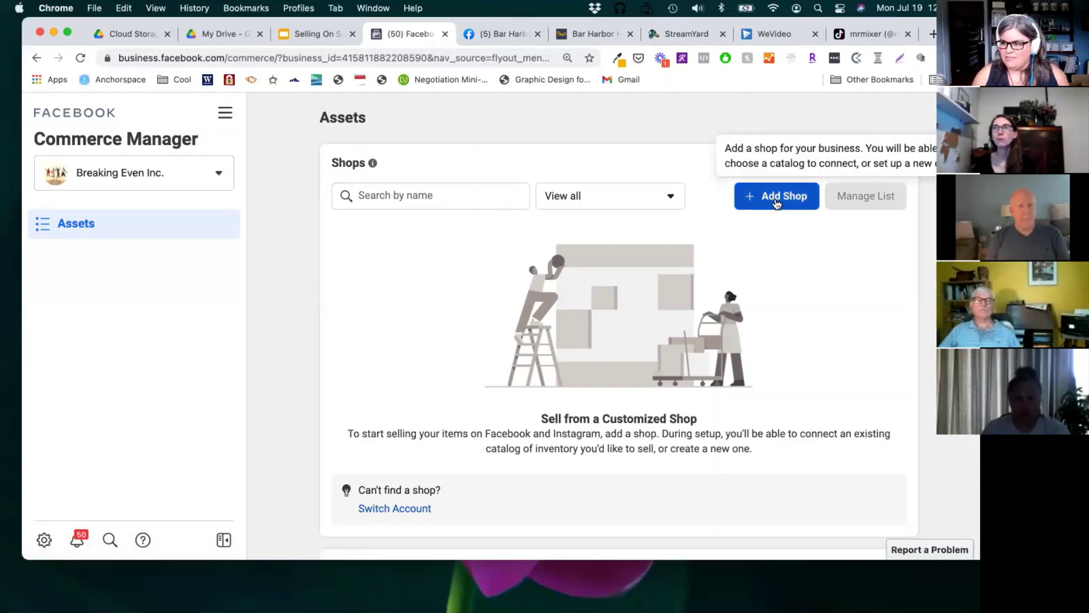
Step: Start Add Shop and advance from Get Started to the Choose Checkout Method step
{"action": "left_click", "coordinate": [777, 199]}
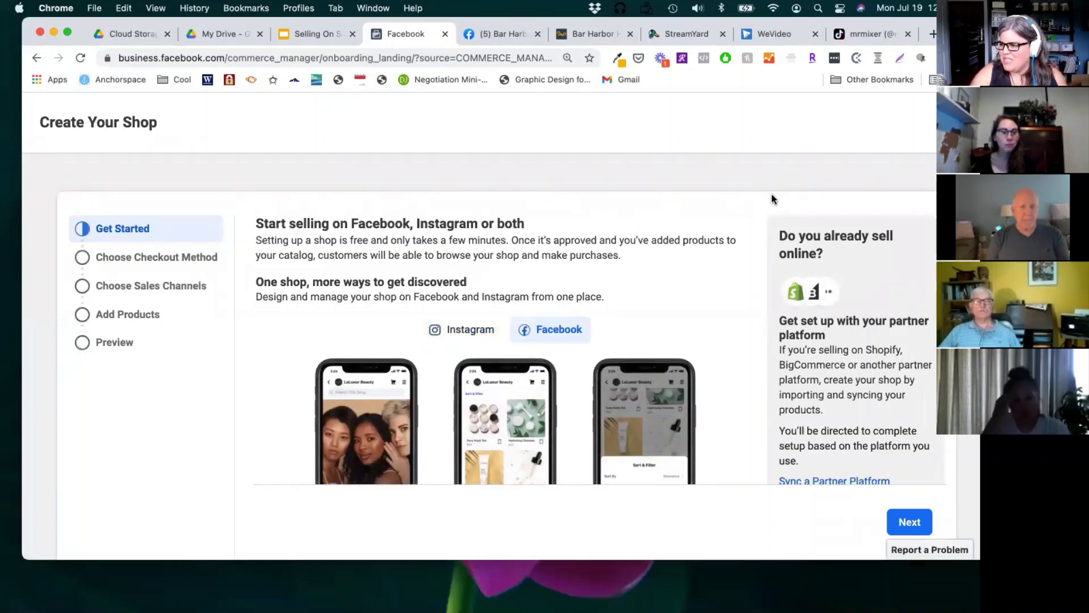
{"action": "scroll", "coordinate": [689, 349], "scroll_direction": "down", "scroll_amount": 5}
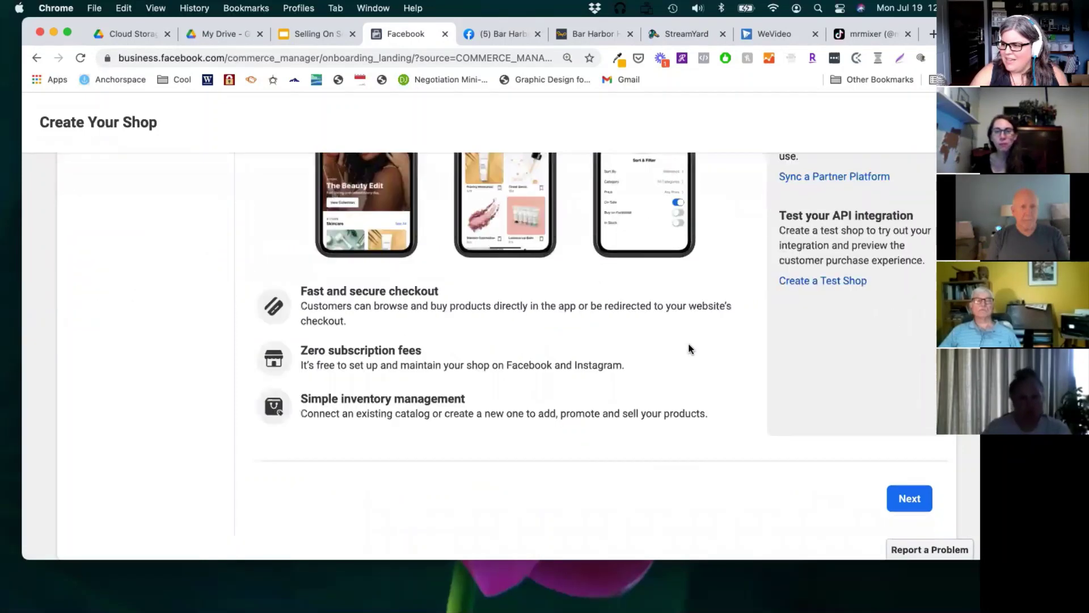
{"action": "left_click", "coordinate": [905, 499]}
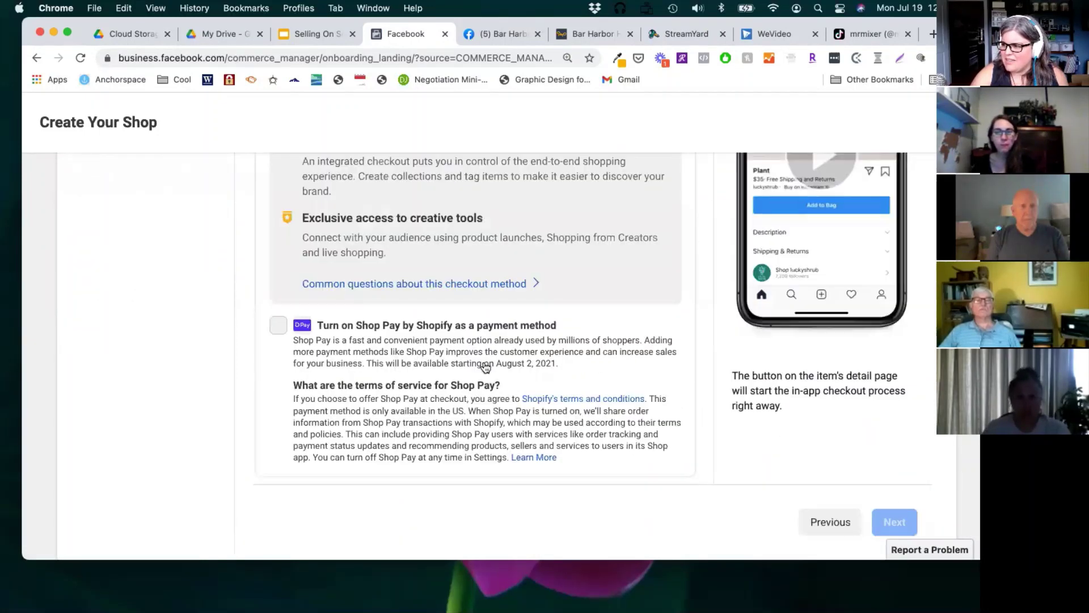
{"action": "scroll", "coordinate": [483, 366], "scroll_direction": "up", "scroll_amount": 5}
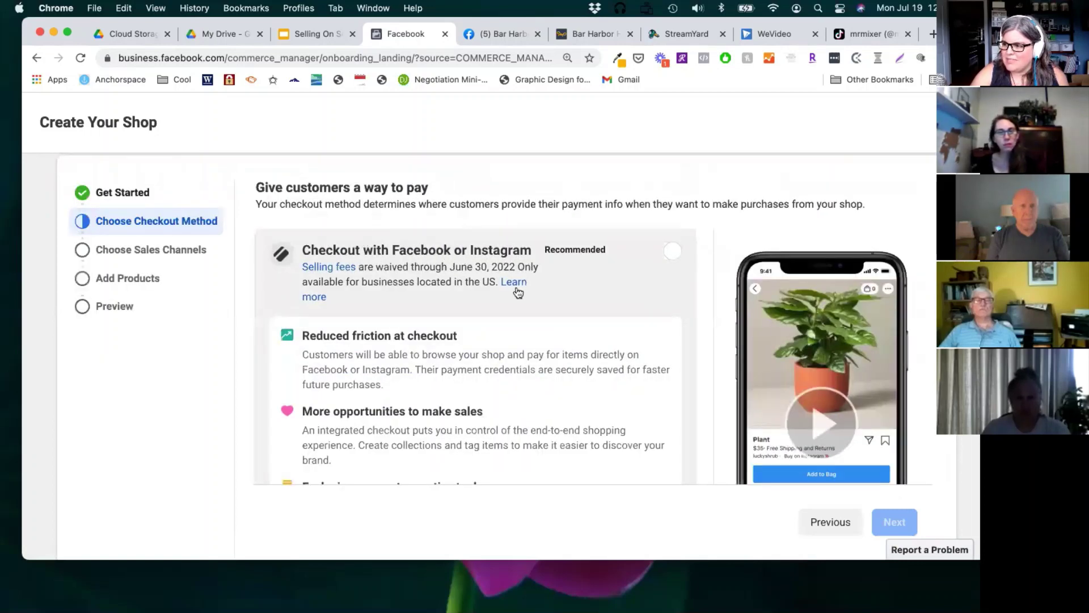
{"action": "scroll", "coordinate": [518, 293], "scroll_direction": "down", "scroll_amount": 12}
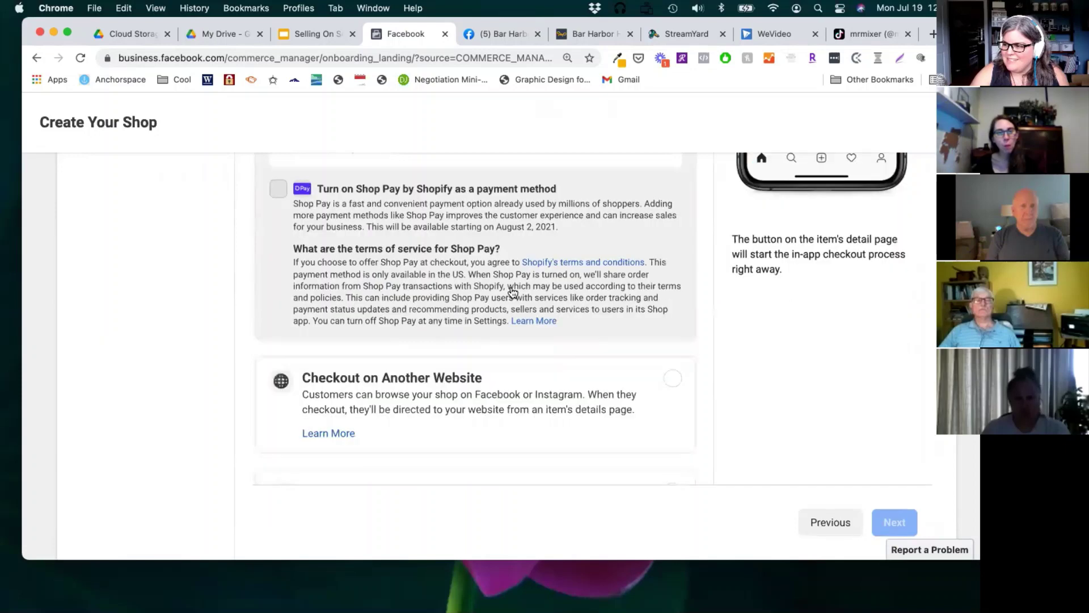
{"action": "scroll", "coordinate": [409, 275], "scroll_direction": "down", "scroll_amount": 3}
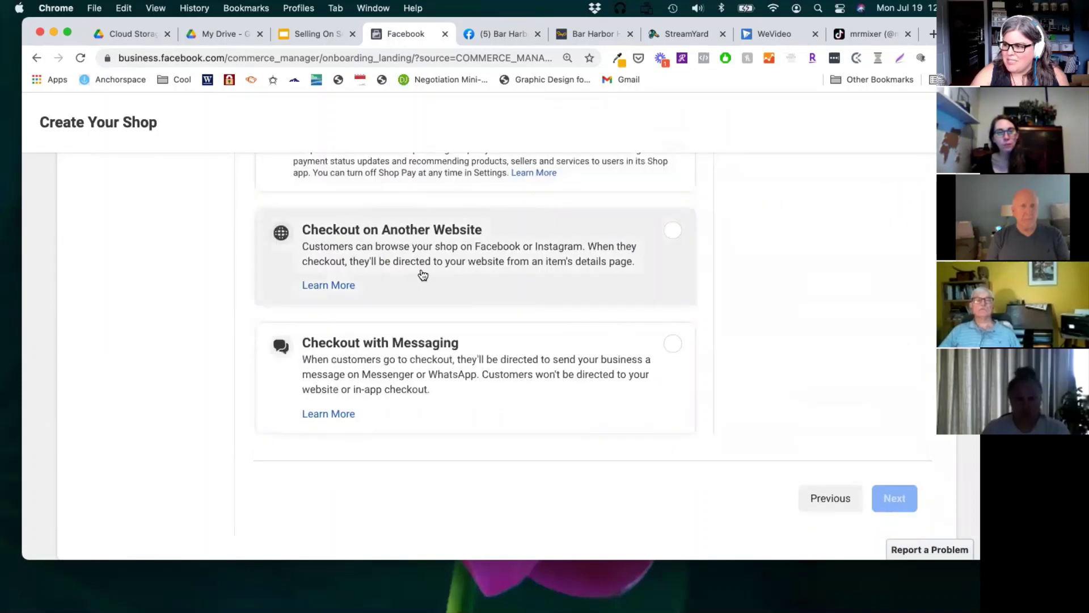
{"action": "scroll", "coordinate": [496, 287], "scroll_direction": "up", "scroll_amount": 10}
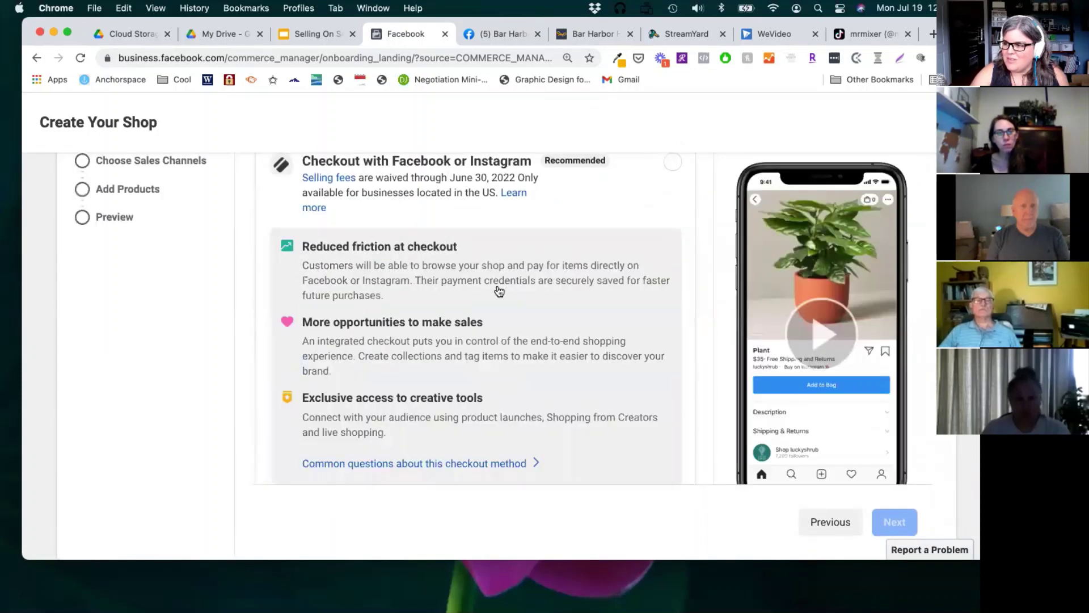
{"action": "scroll", "coordinate": [496, 287], "scroll_direction": "down", "scroll_amount": 10}
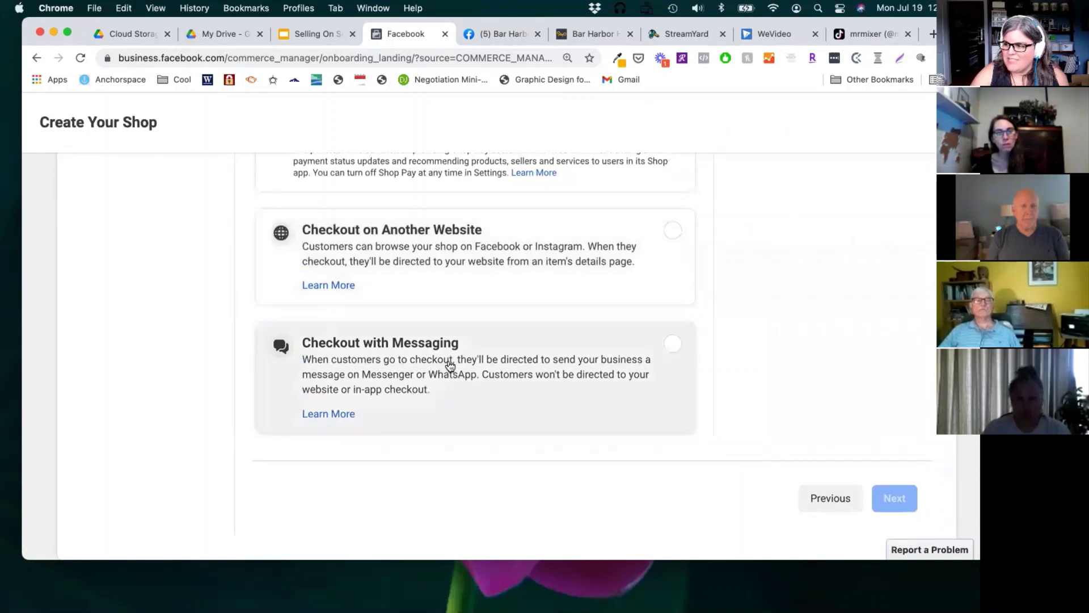
{"action": "scroll", "coordinate": [451, 363], "scroll_direction": "up", "scroll_amount": 5}
{"action": "scroll", "coordinate": [451, 363], "scroll_direction": "up", "scroll_amount": 7}
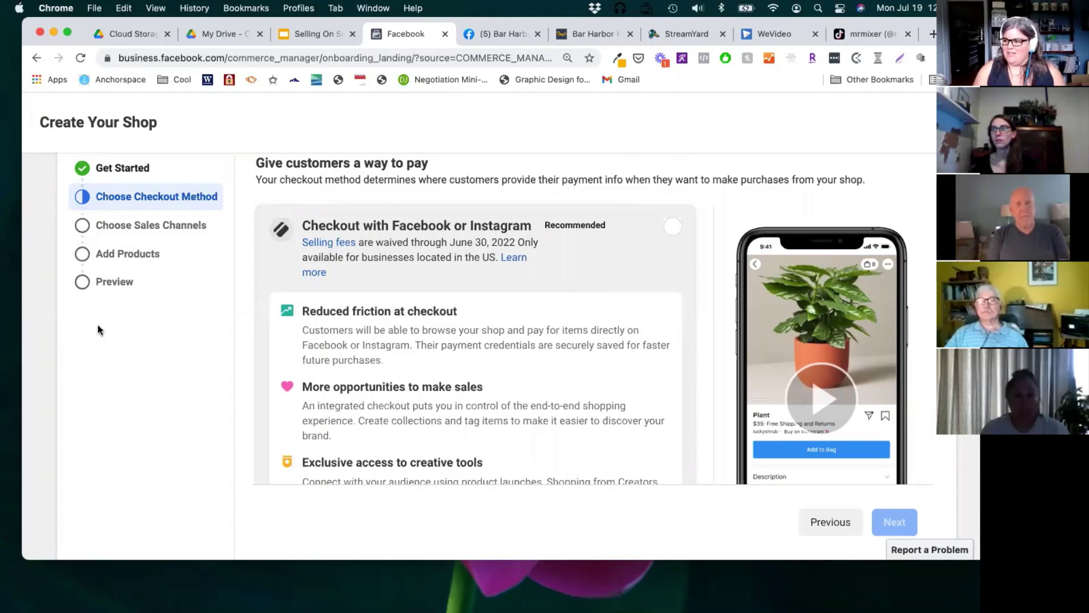
{"action": "scroll", "coordinate": [320, 319], "scroll_direction": "down", "scroll_amount": 10}
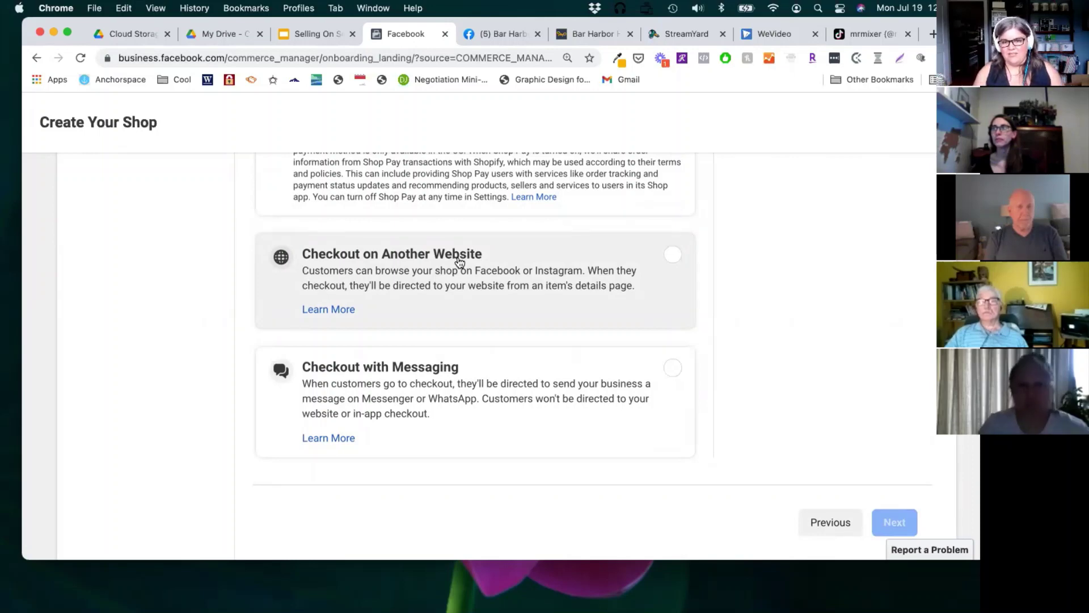
{"action": "left_click", "coordinate": [584, 32]}
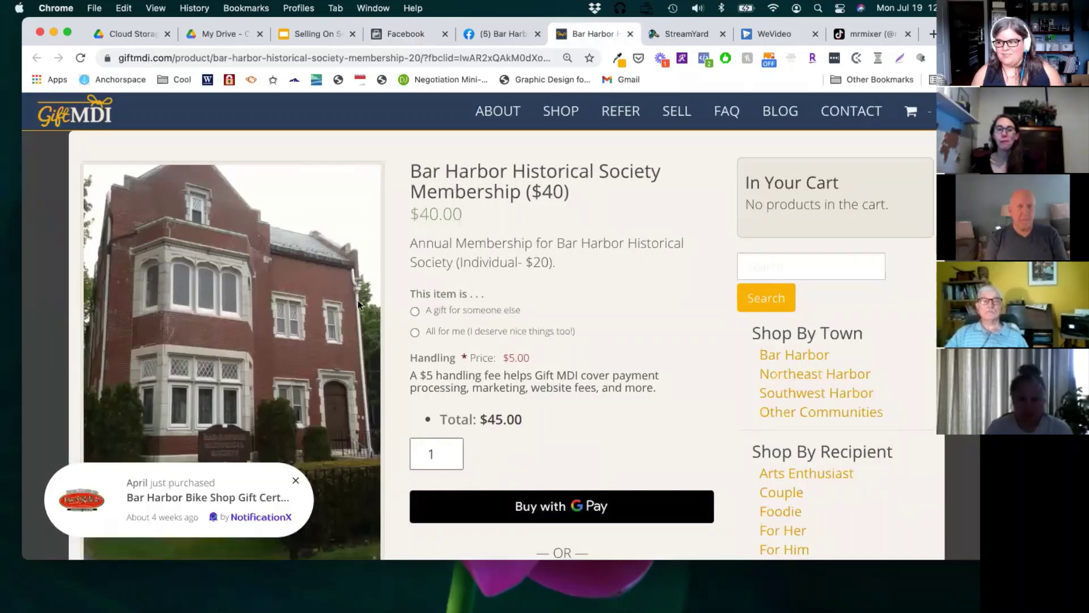
{"action": "left_click", "coordinate": [398, 33]}
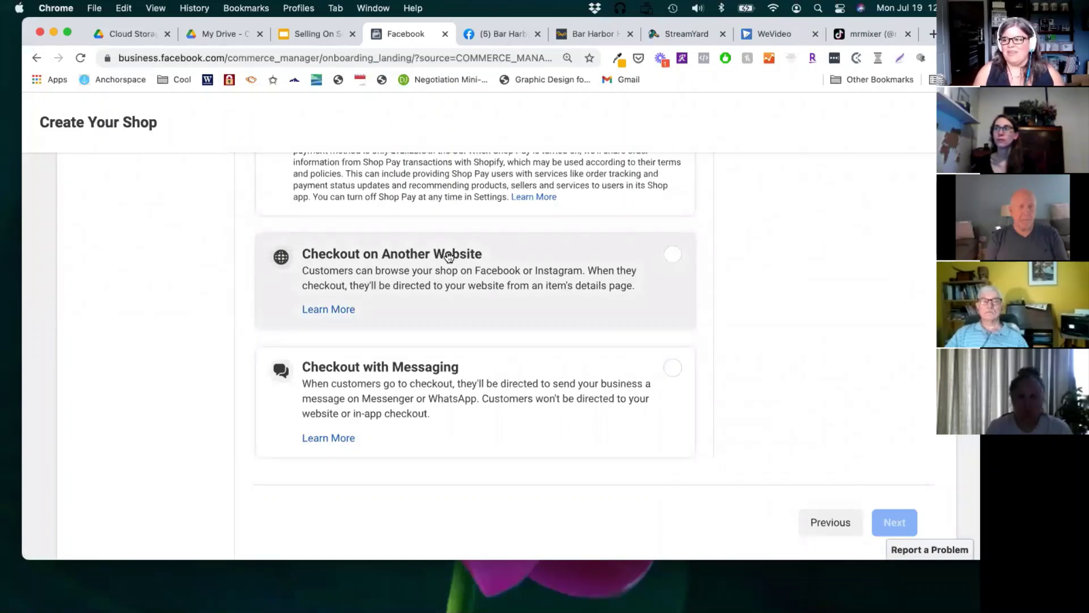
Step: Select 'Checkout with Facebook or Instagram' on the Choose Checkout Method step
{"action": "scroll", "coordinate": [426, 193], "scroll_direction": "up", "scroll_amount": 5}
{"action": "scroll", "coordinate": [425, 307], "scroll_direction": "up", "scroll_amount": 4}
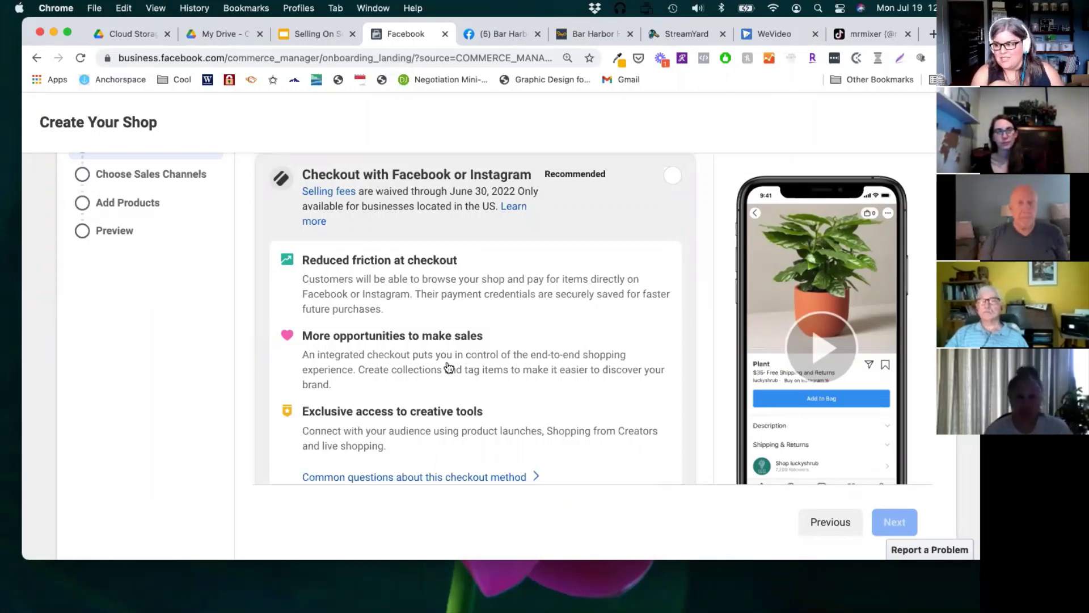
{"action": "scroll", "coordinate": [449, 368], "scroll_direction": "down", "scroll_amount": 3}
{"action": "scroll", "coordinate": [449, 367], "scroll_direction": "down", "scroll_amount": 10}
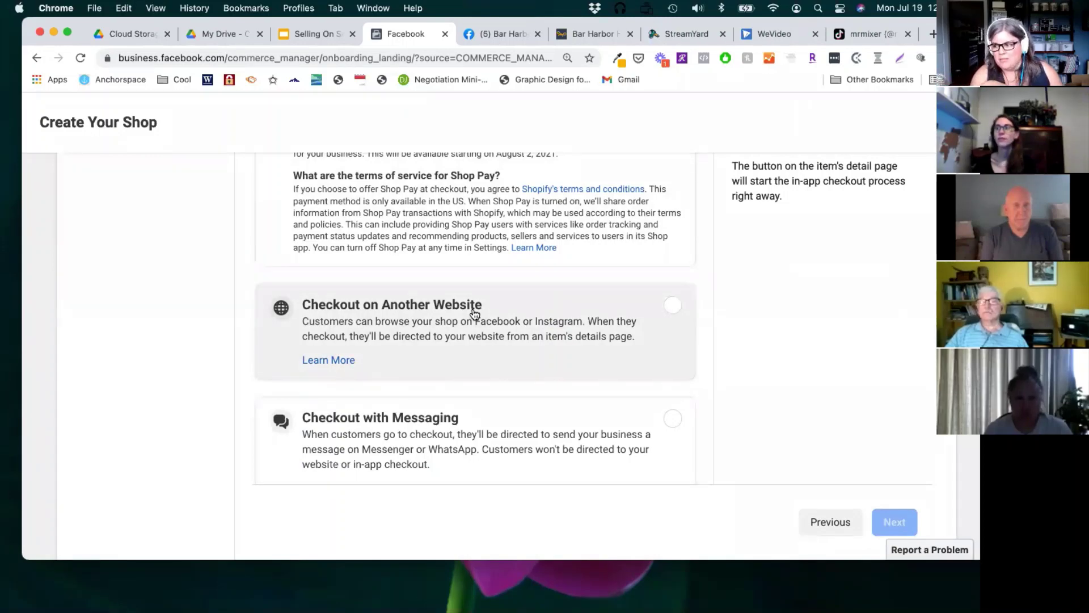
{"action": "scroll", "coordinate": [474, 314], "scroll_direction": "down", "scroll_amount": 2}
{"action": "scroll", "coordinate": [408, 389], "scroll_direction": "down", "scroll_amount": 1}
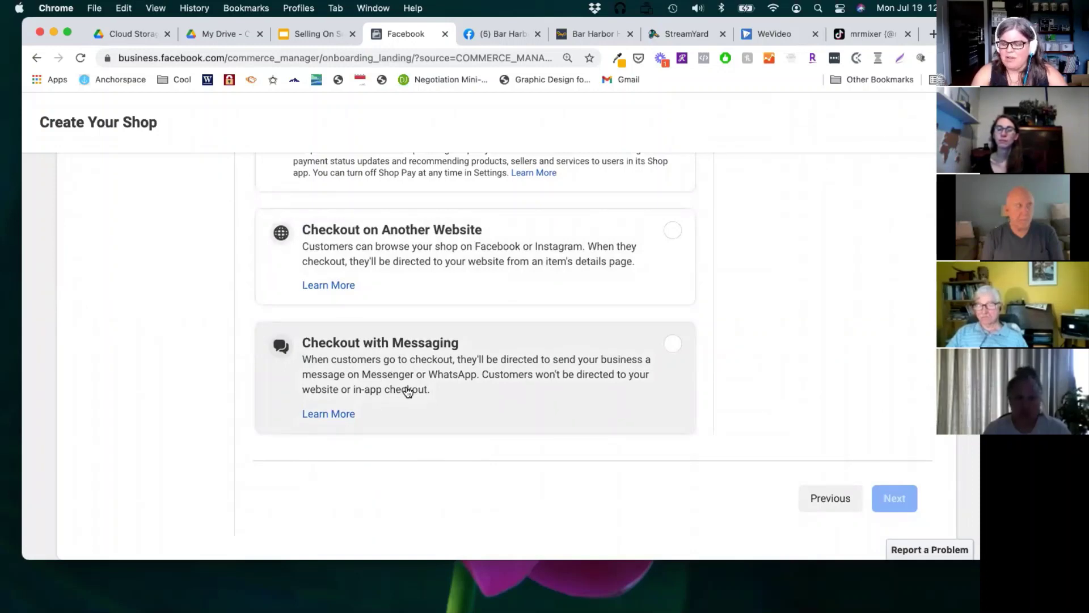
{"action": "scroll", "coordinate": [482, 328], "scroll_direction": "up", "scroll_amount": 2}
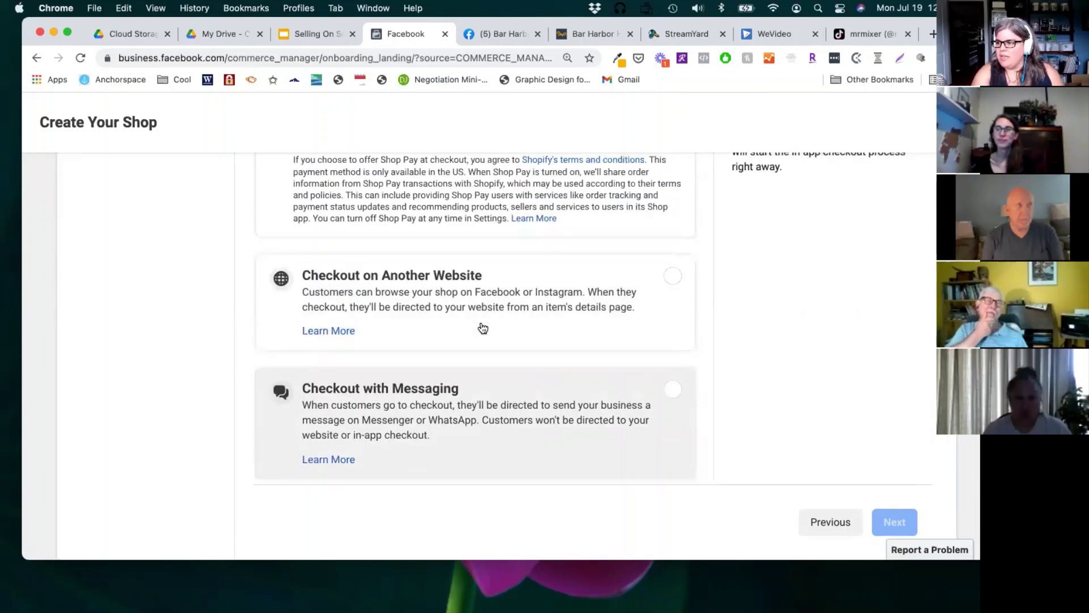
{"action": "scroll", "coordinate": [483, 327], "scroll_direction": "up", "scroll_amount": 10}
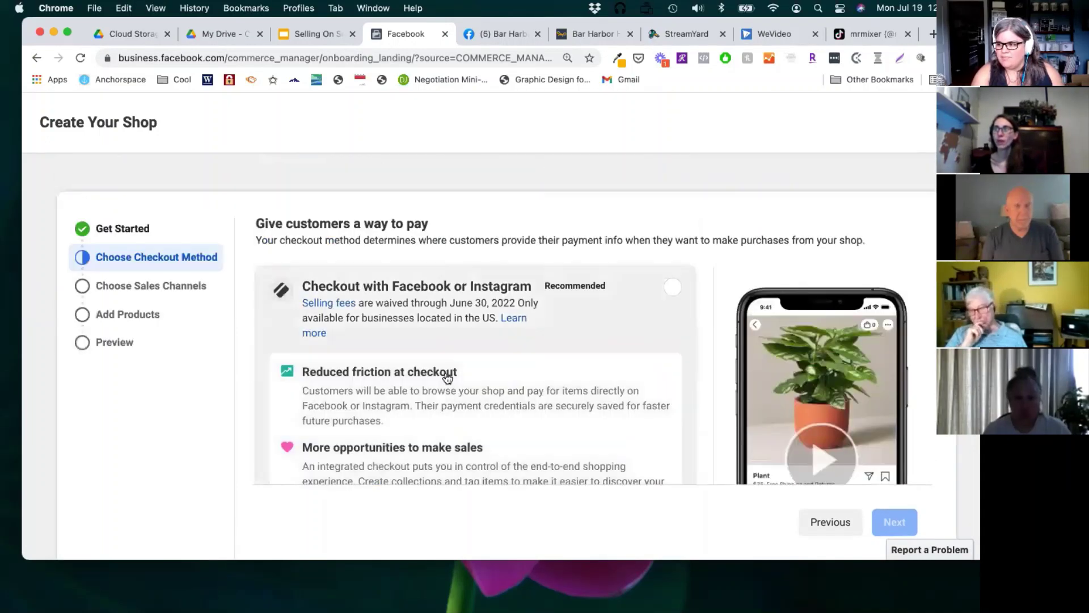
{"action": "scroll", "coordinate": [447, 374], "scroll_direction": "down", "scroll_amount": 10}
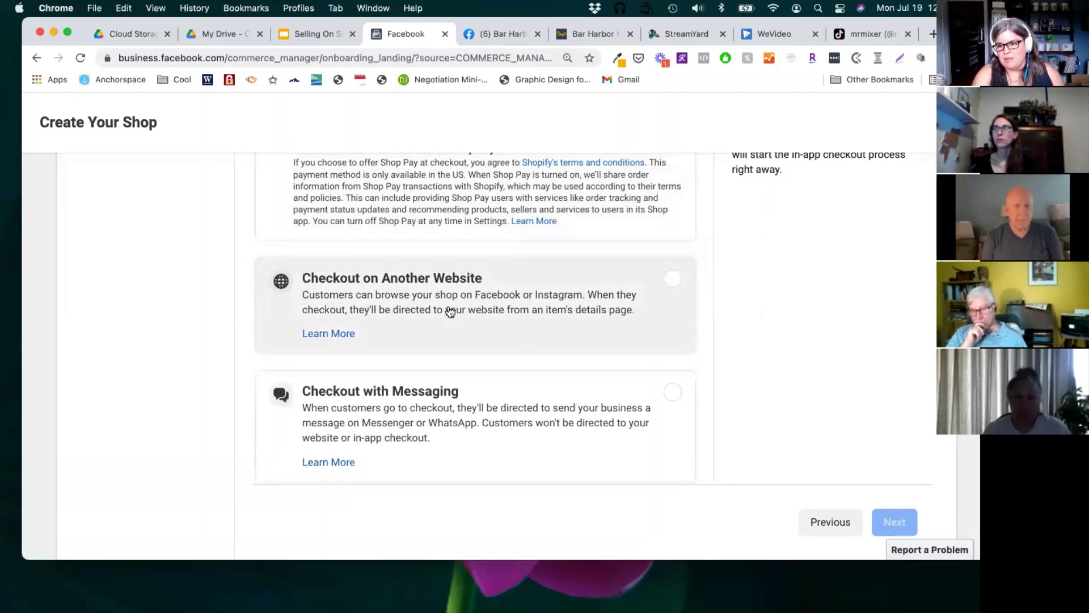
{"action": "scroll", "coordinate": [458, 313], "scroll_direction": "up", "scroll_amount": 8}
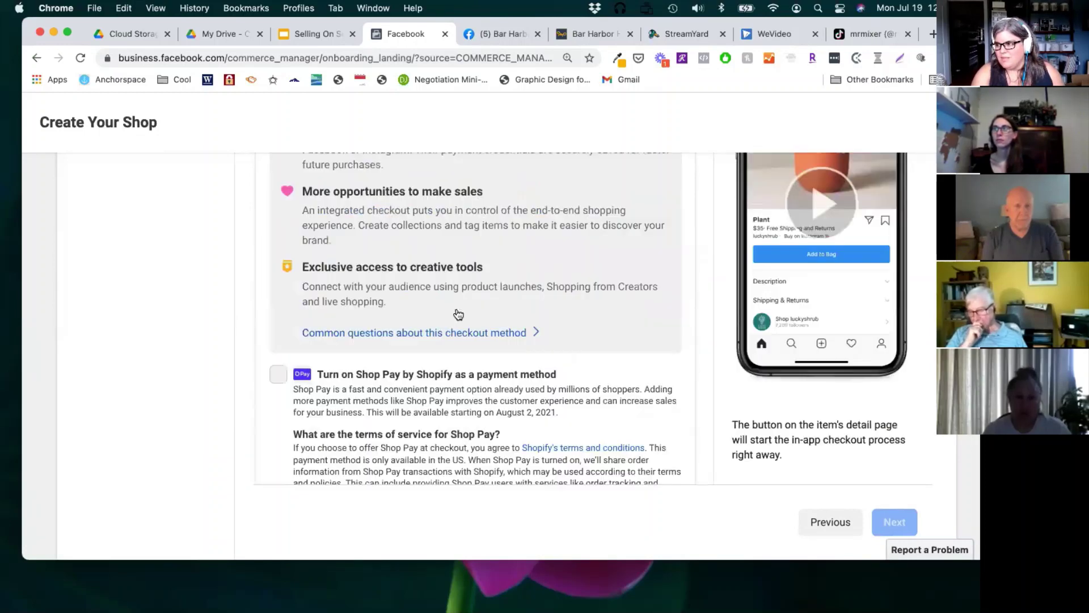
{"action": "scroll", "coordinate": [457, 314], "scroll_direction": "up", "scroll_amount": 3}
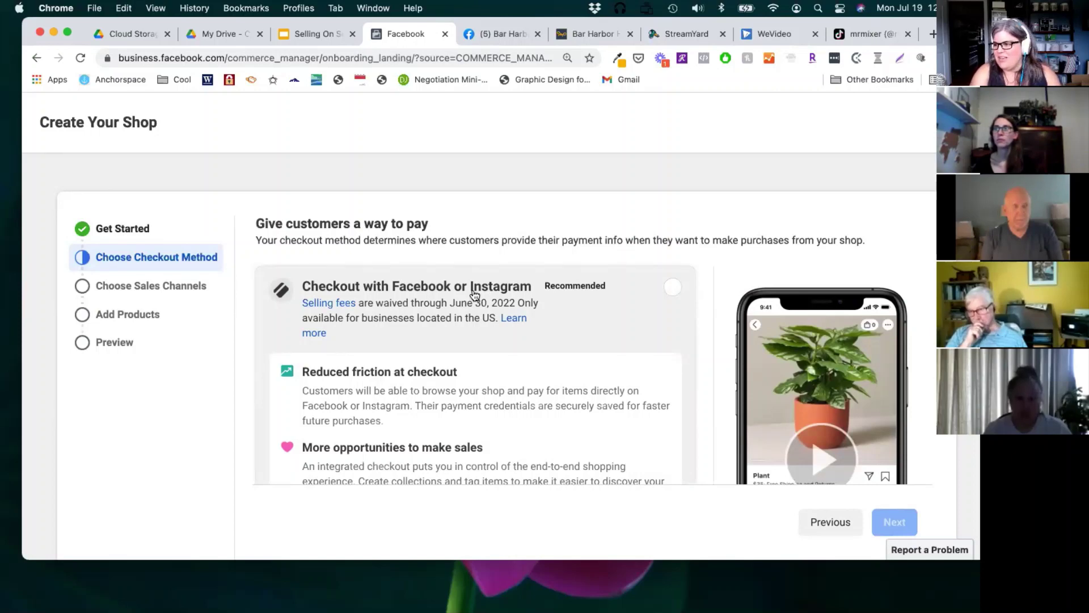
{"action": "left_click", "coordinate": [673, 288]}
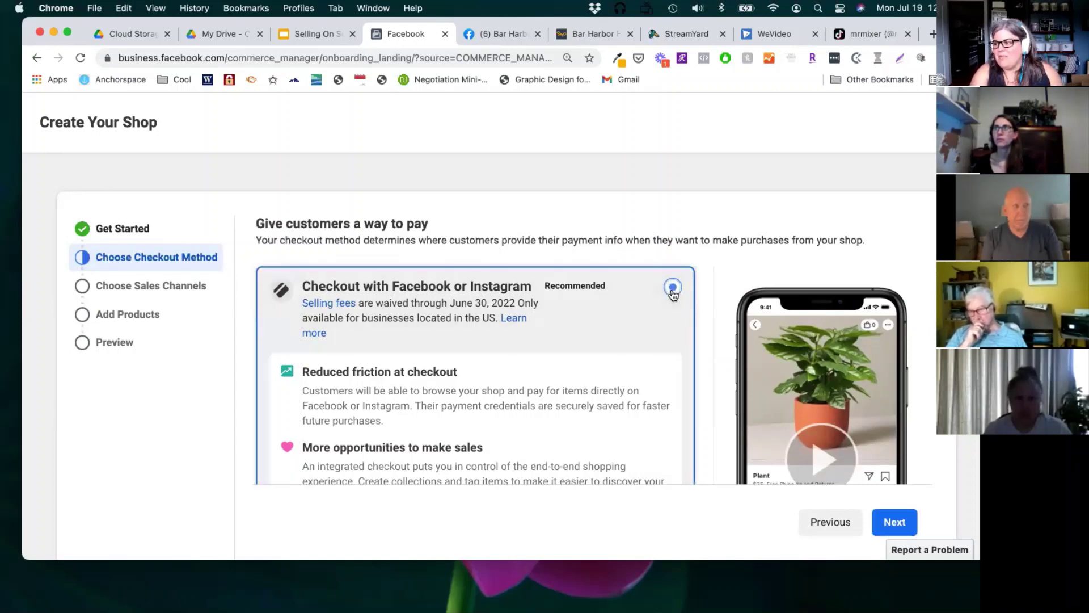
Step: Choose Breaking Even Inc. as the shop's sales channel
{"action": "left_click", "coordinate": [885, 520]}
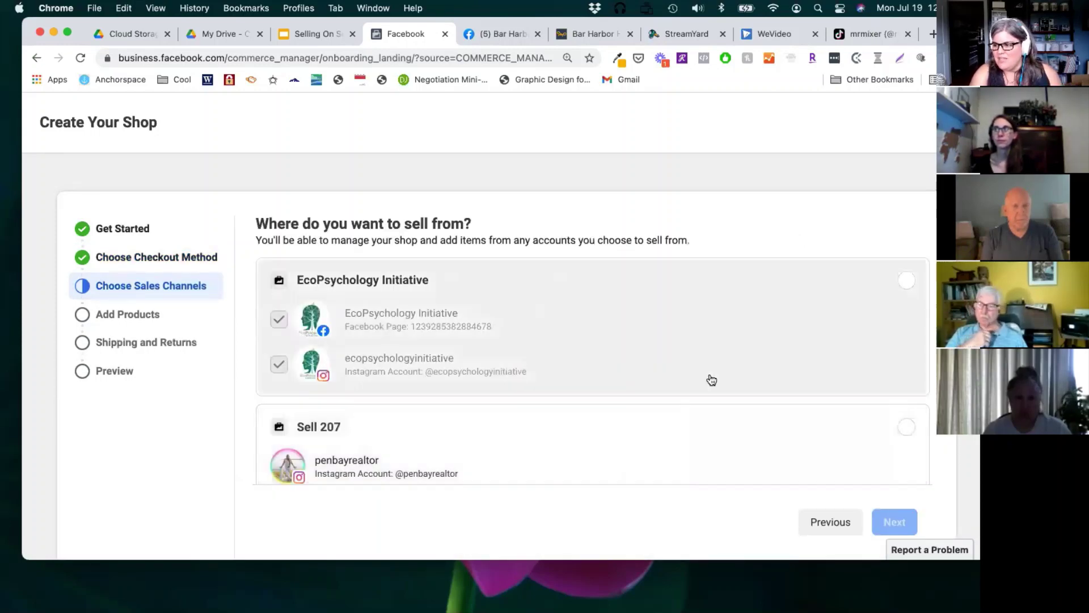
{"action": "scroll", "coordinate": [711, 379], "scroll_direction": "down", "scroll_amount": 10}
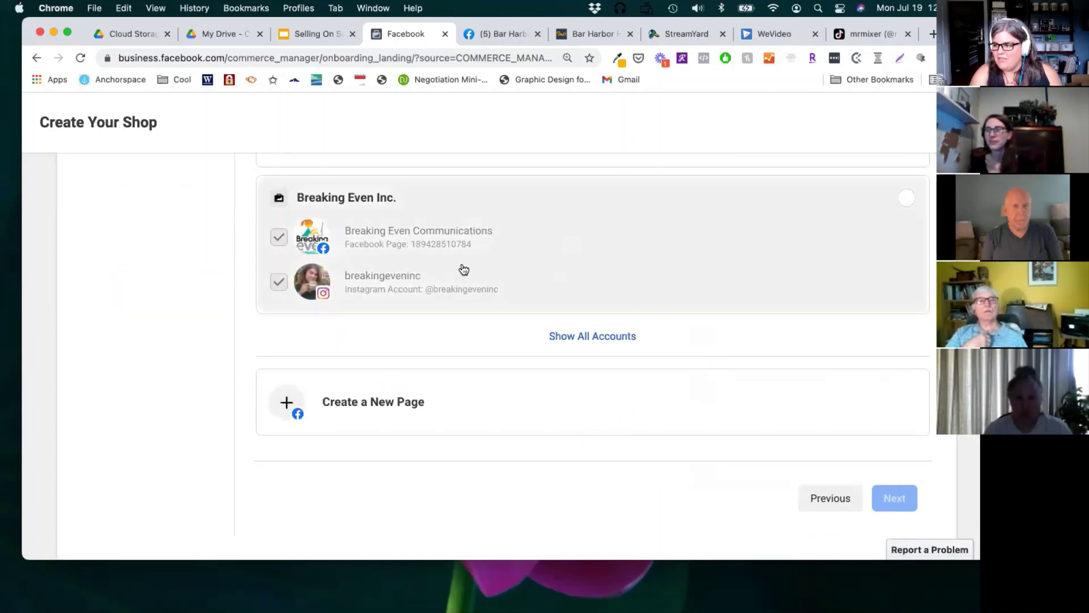
{"action": "left_click", "coordinate": [464, 269]}
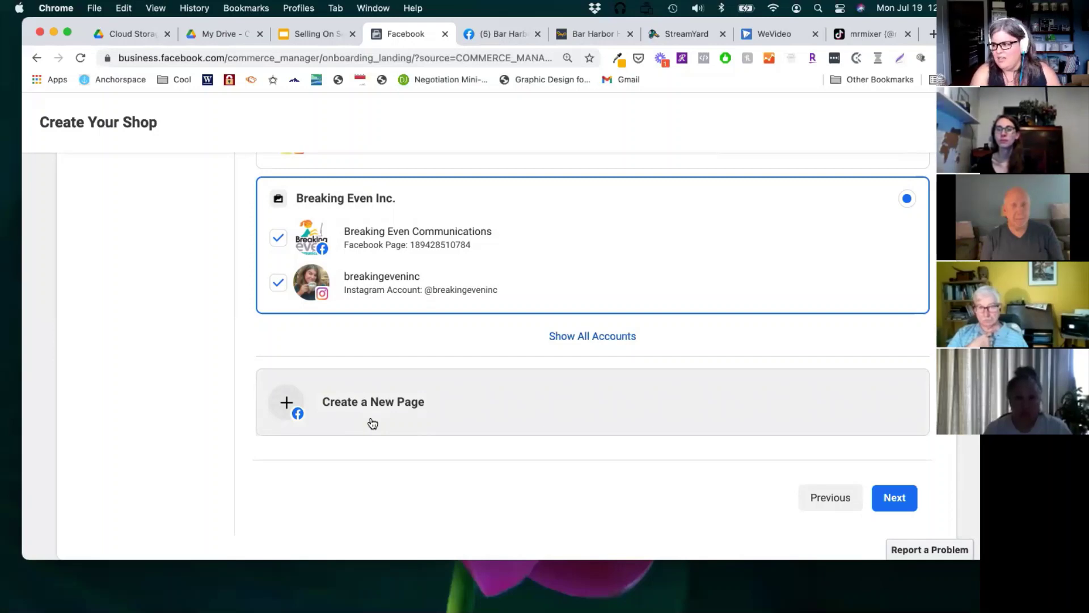
Step: Enter the business e-mail address in Confirm Business Email and submit it
{"action": "left_click", "coordinate": [891, 502]}
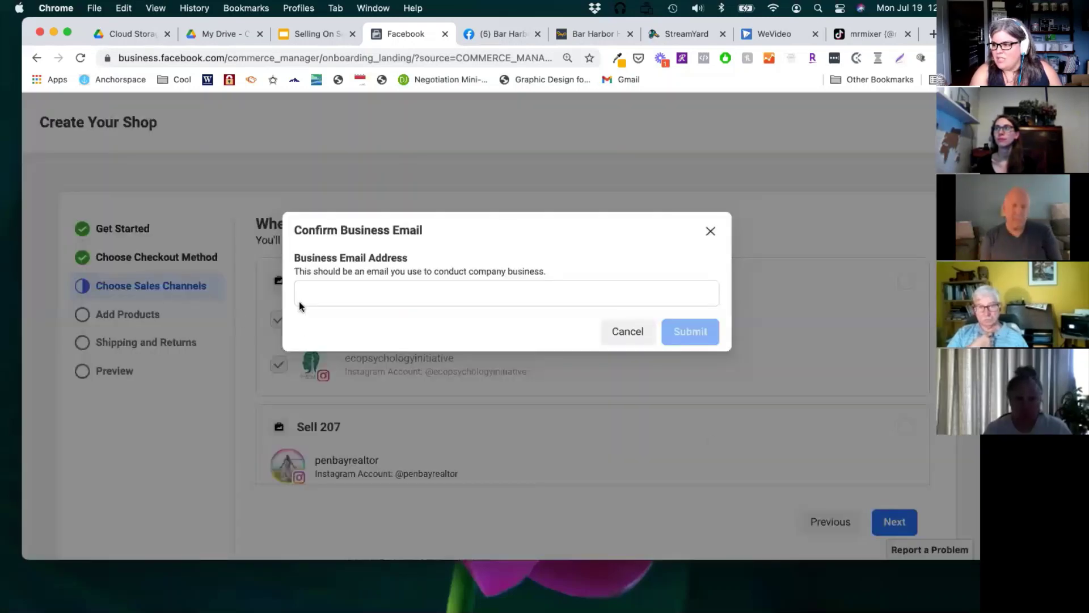
{"action": "left_click", "coordinate": [300, 305]}
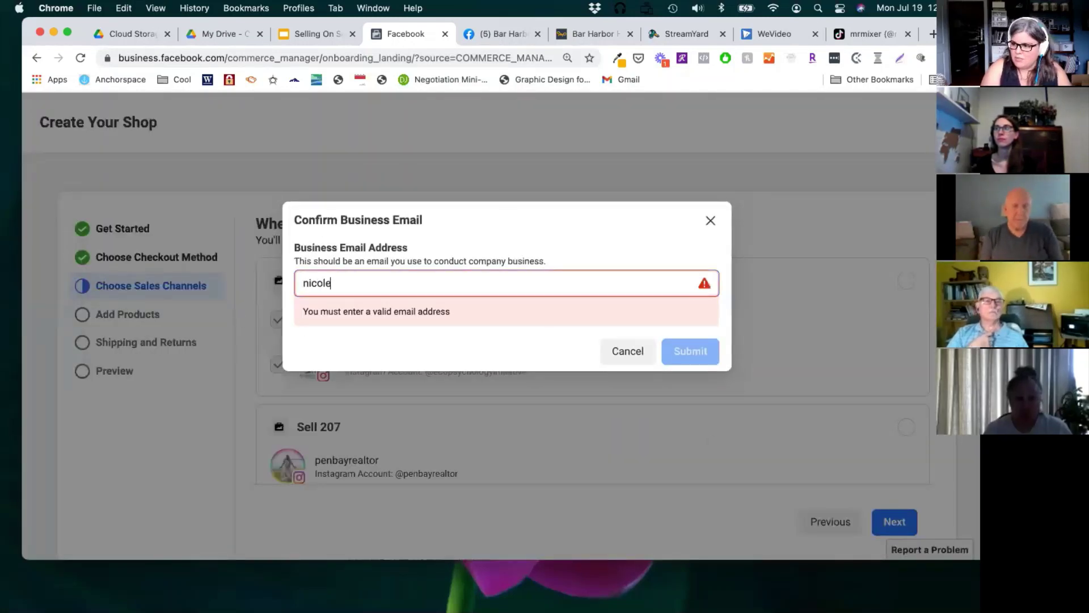
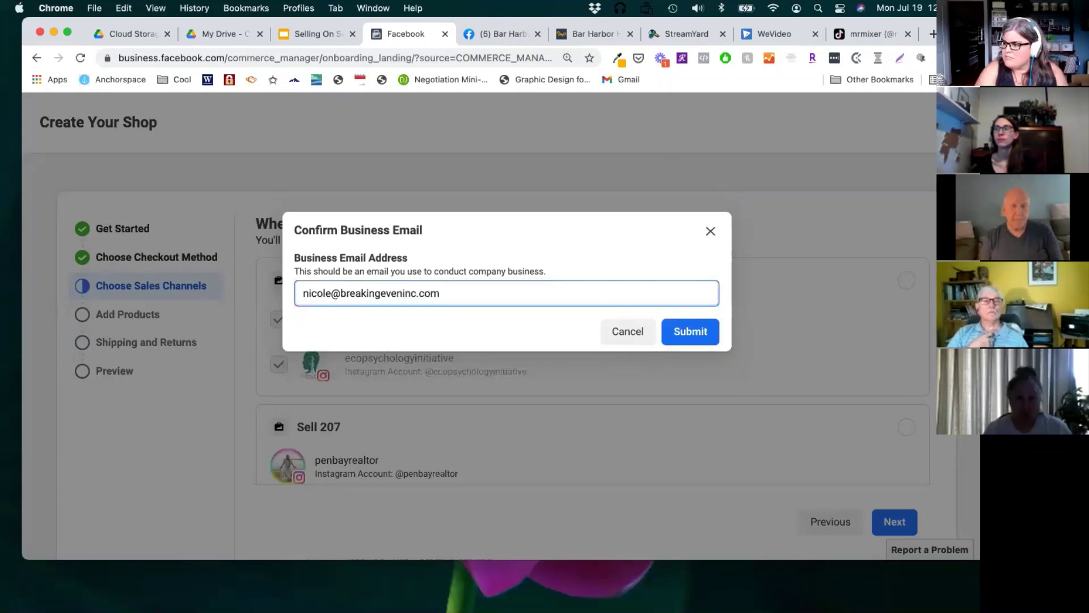
{"action": "left_click", "coordinate": [691, 334]}
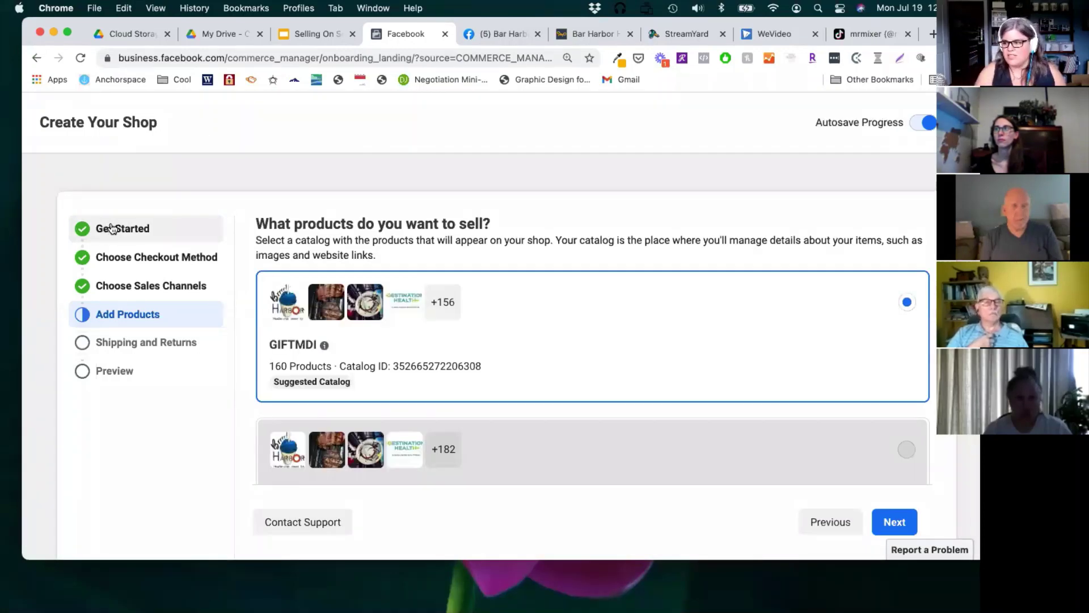
Step: Choose Create New Catalog on Add Products and start naming it Pishoes
{"action": "mouse_move", "coordinate": [587, 396]}
{"action": "scroll", "coordinate": [489, 340], "scroll_direction": "down", "scroll_amount": 5}
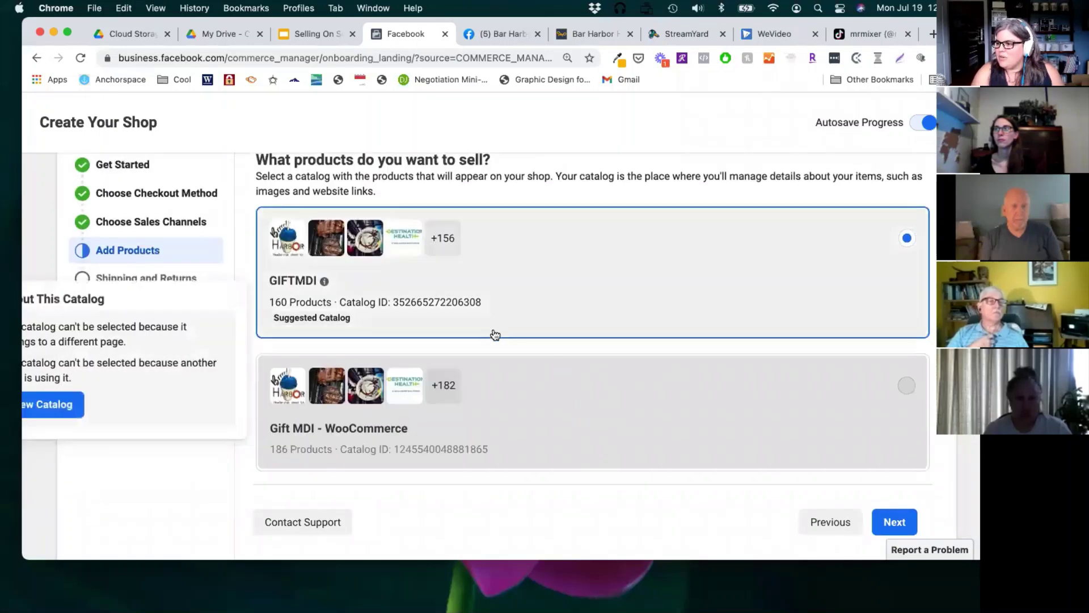
{"action": "scroll", "coordinate": [485, 338], "scroll_direction": "down", "scroll_amount": 4}
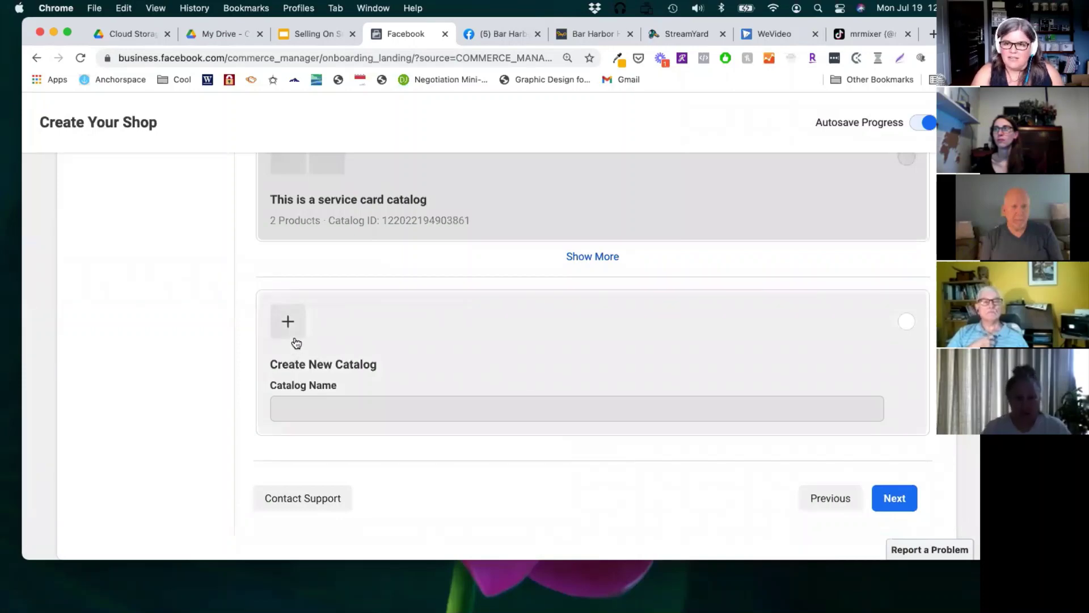
{"action": "left_click", "coordinate": [333, 405]}
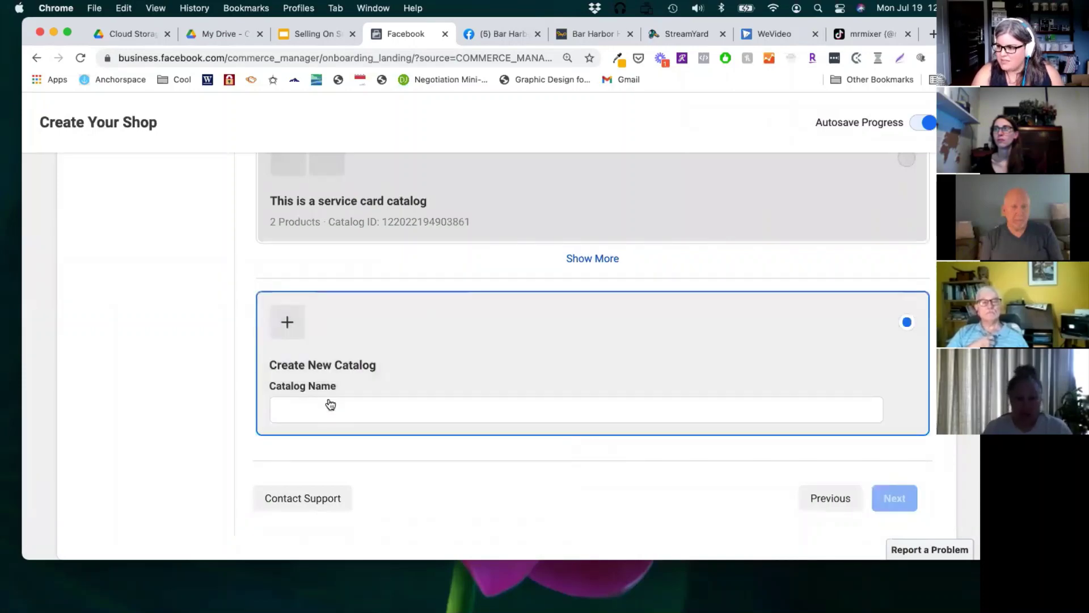
{"action": "left_click", "coordinate": [328, 405]}
{"action": "type", "text": "Pios"}
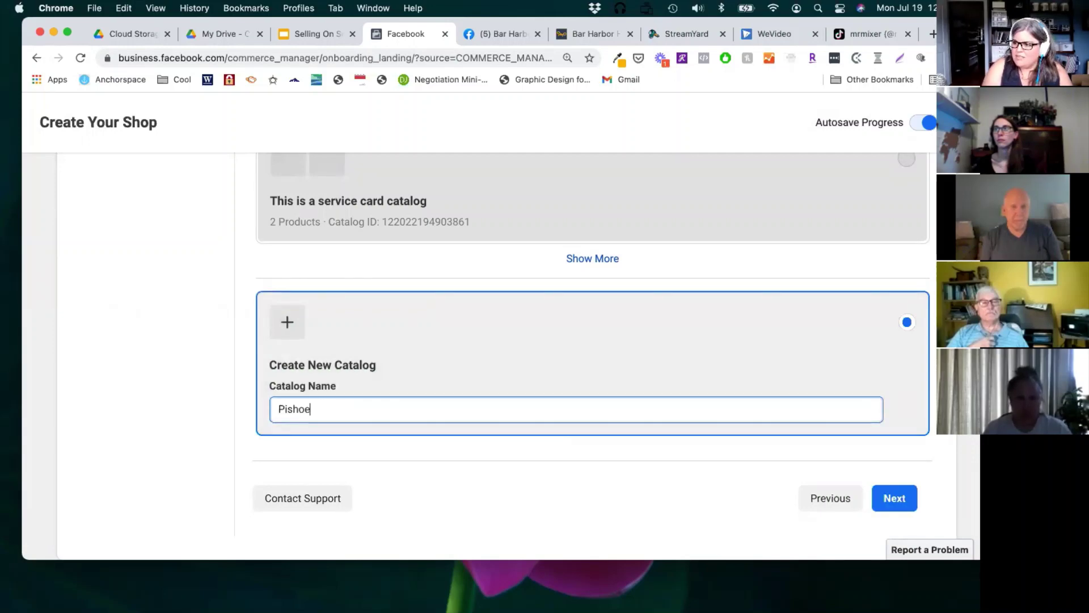
{"action": "type", "text": "s"}
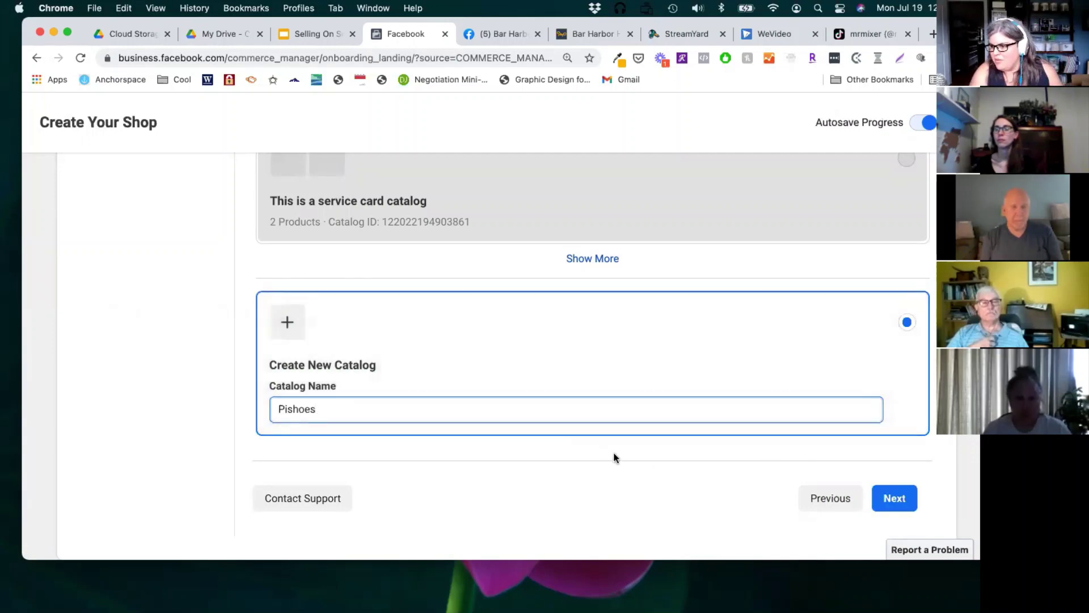
{"action": "left_click", "coordinate": [905, 503]}
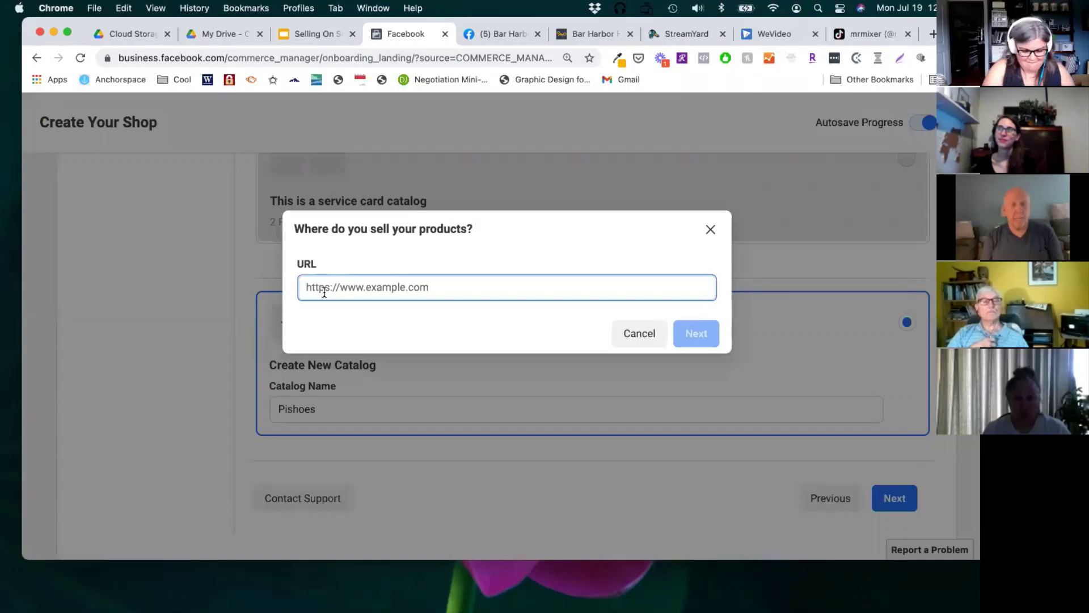
{"action": "type", "text": "https://"}
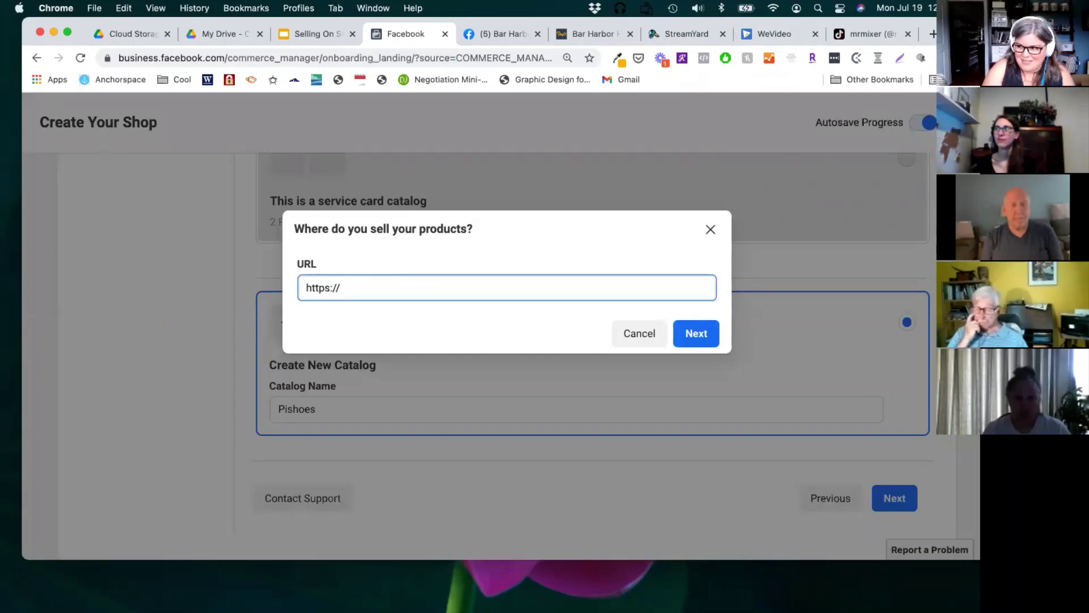
{"action": "type", "text": "es"}
{"action": "key", "text": "BackSpace"}
{"action": "type", "text": "t"}
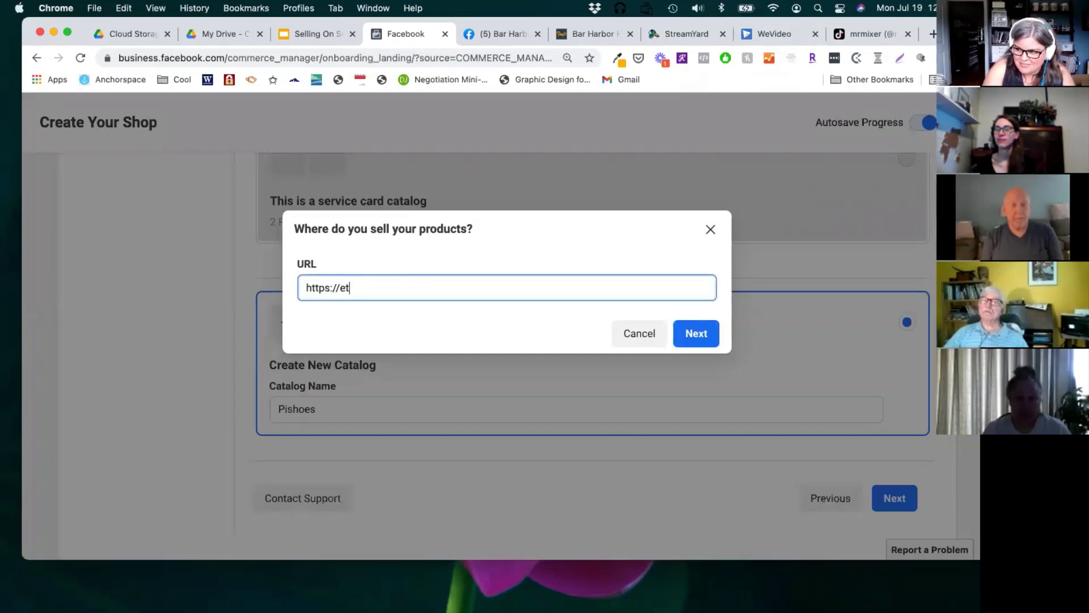
{"action": "type", "text": "sy.com/shop."}
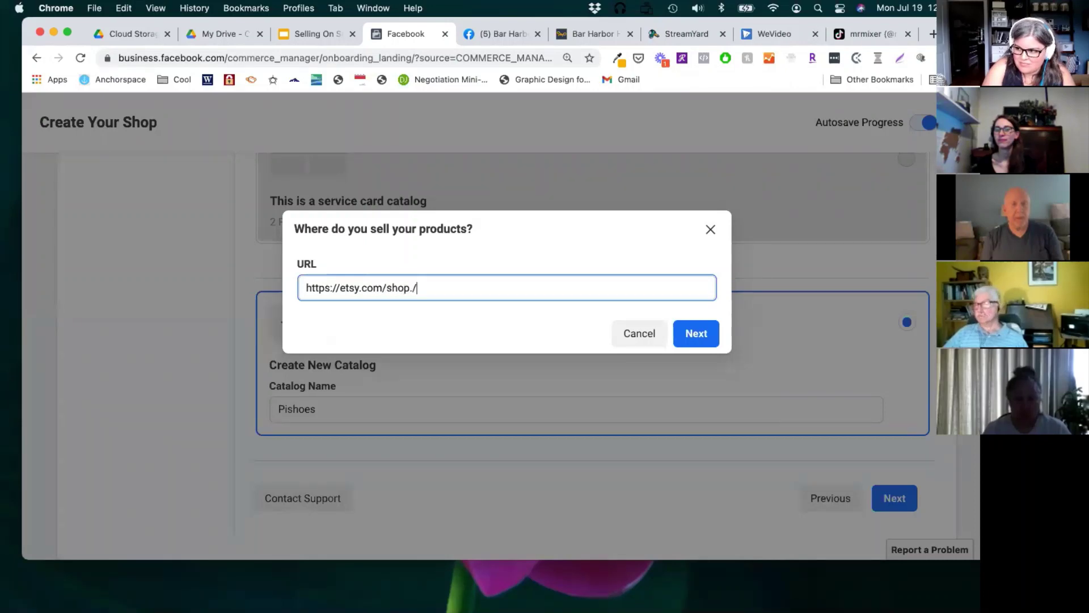
{"action": "key", "text": "BackSpace"}
{"action": "type", "text": "/pishoes"}
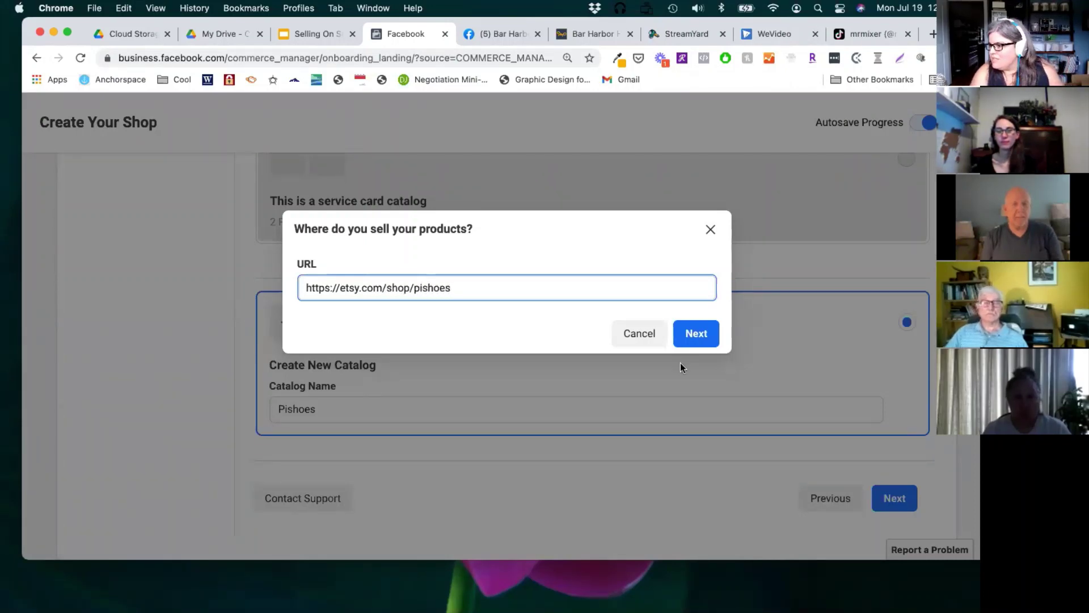
{"action": "left_click", "coordinate": [690, 337]}
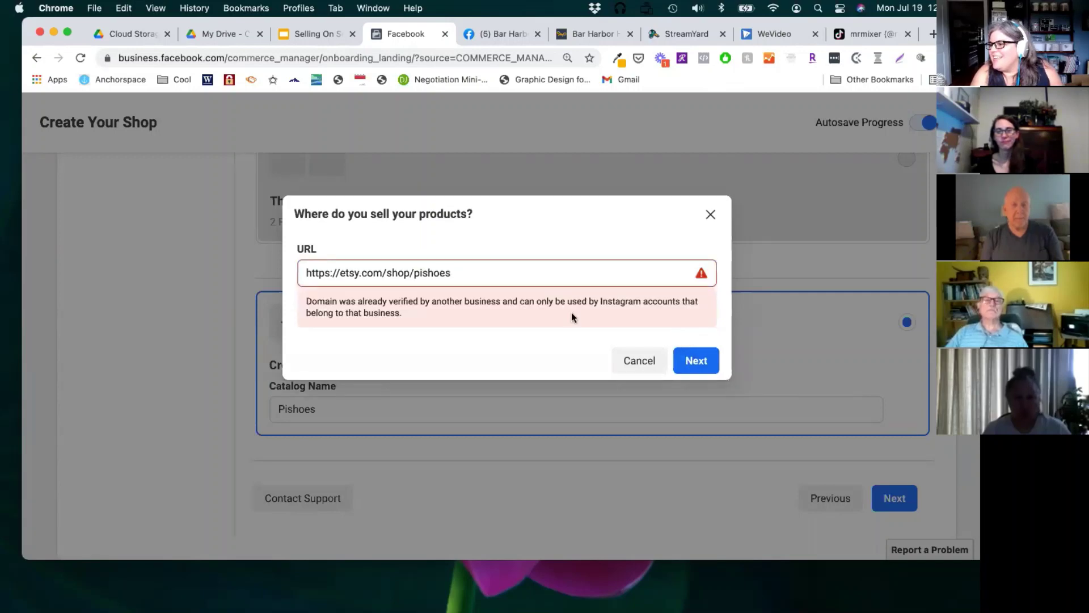
{"action": "left_click", "coordinate": [448, 271]}
{"action": "left_click_drag", "start_coordinate": [448, 271], "coordinate": [414, 273]}
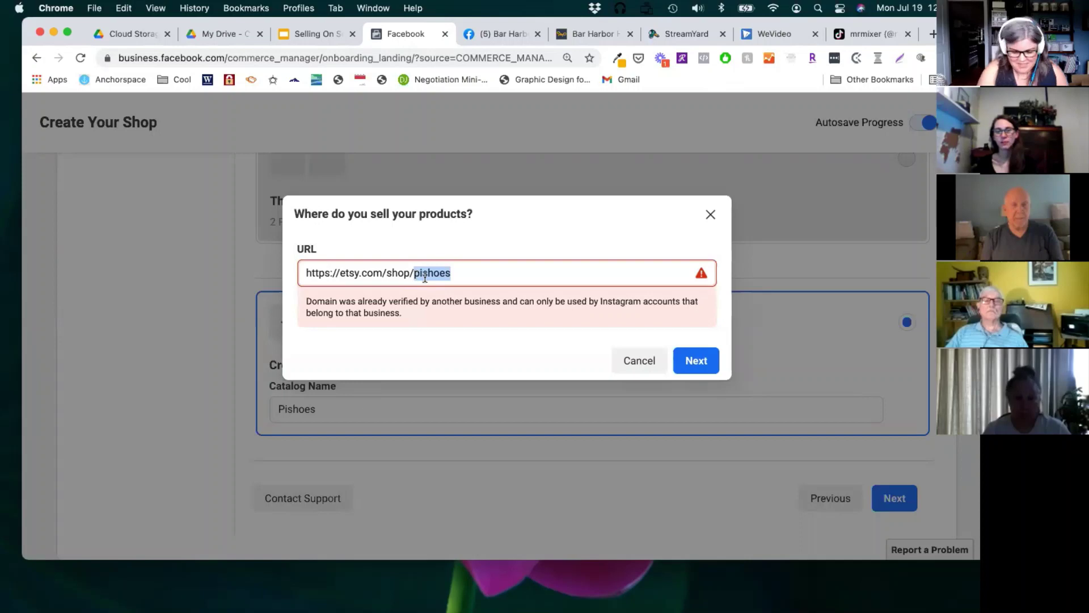
{"action": "key", "text": "BackSpace"}
{"action": "type", "text": "sffpar"}
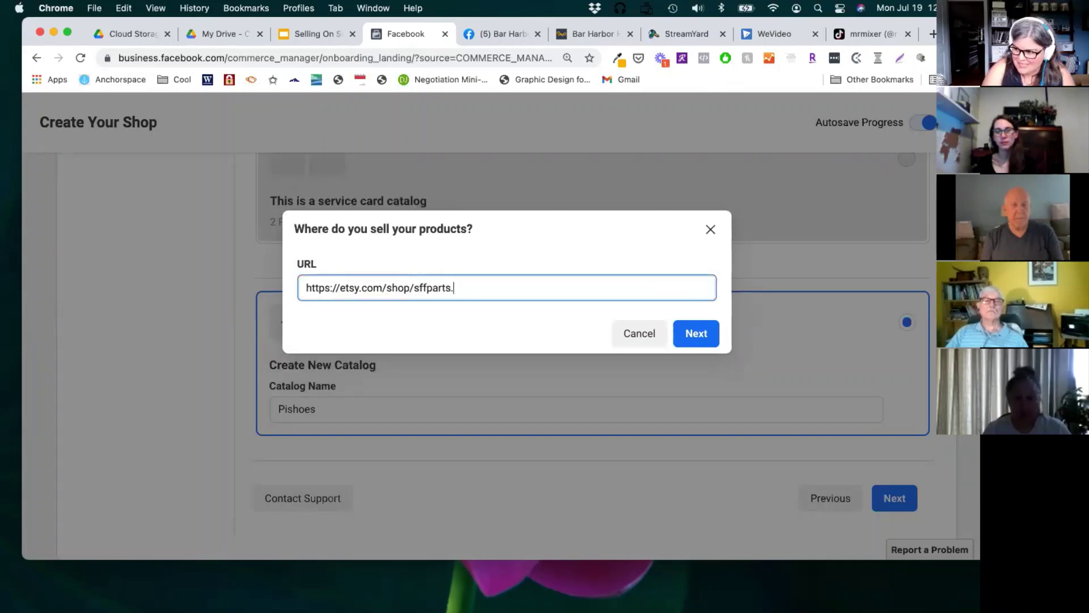
{"action": "type", "text": "ts"}
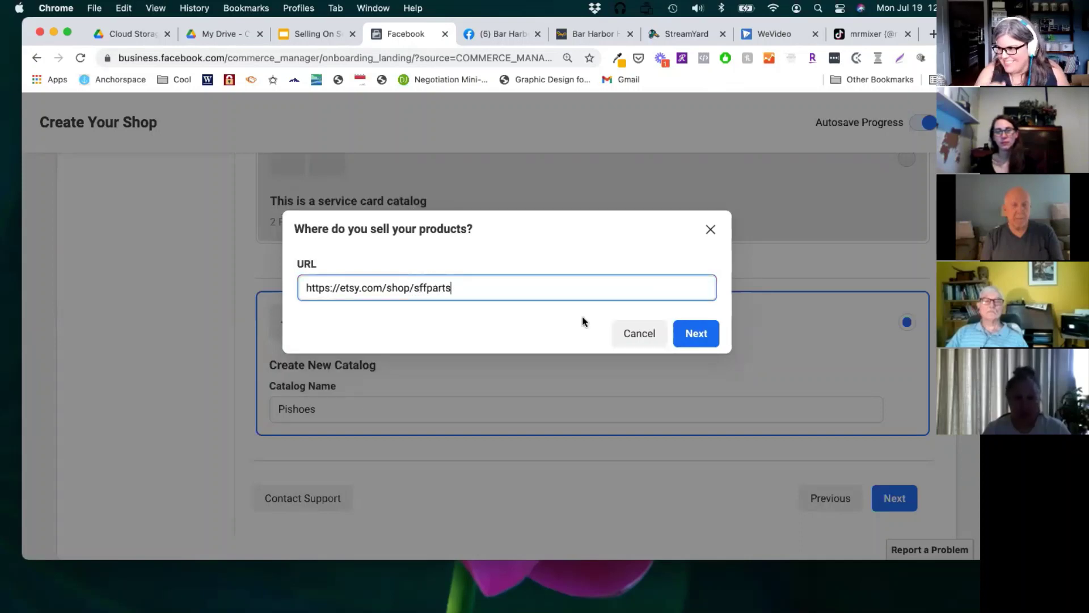
{"action": "left_click", "coordinate": [693, 341]}
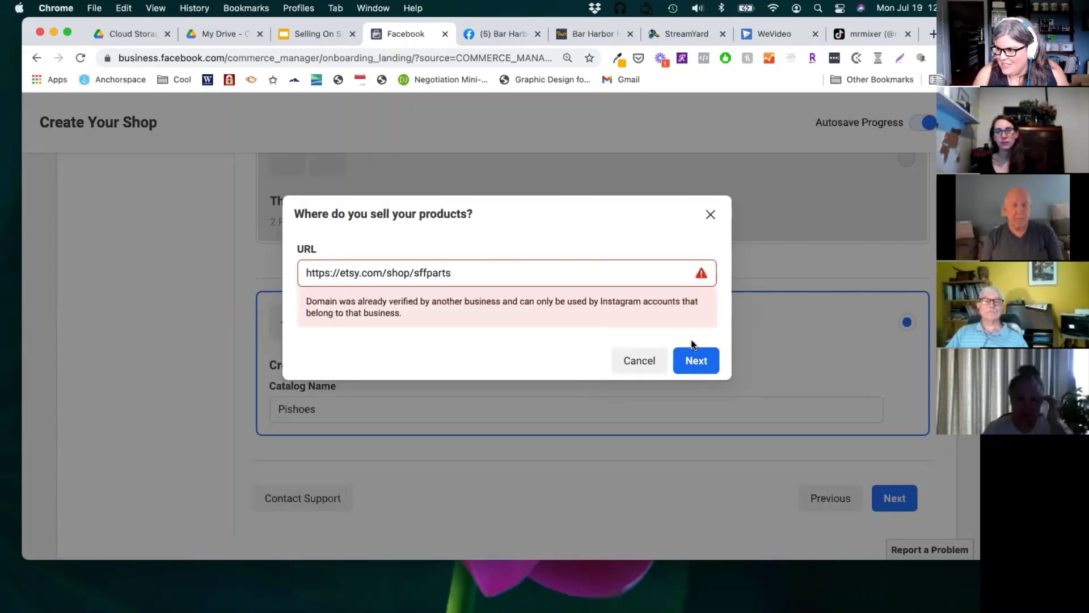
{"action": "left_click", "coordinate": [640, 361]}
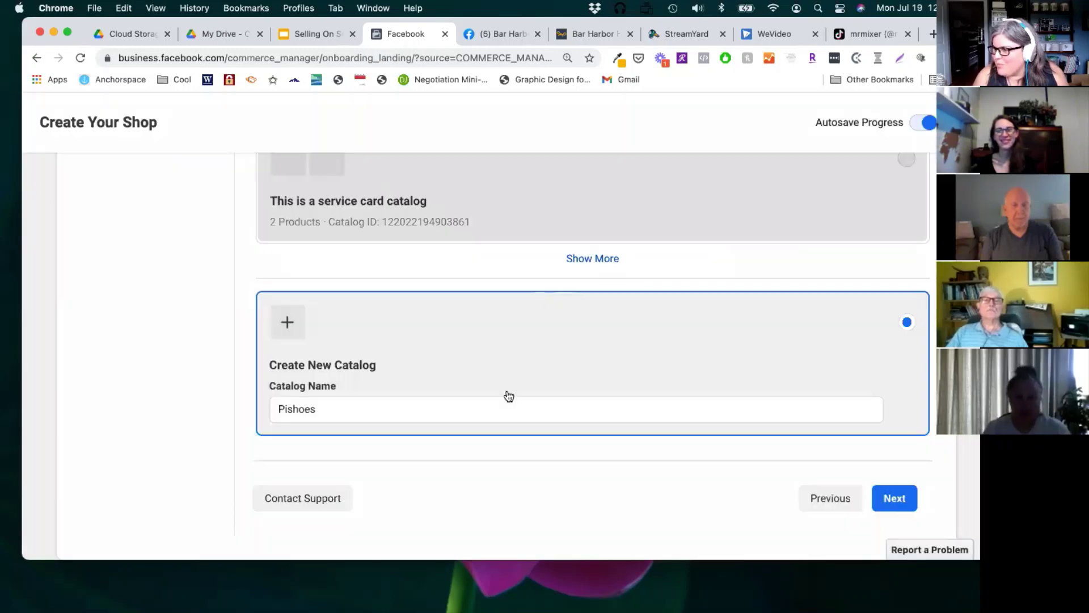
{"action": "scroll", "coordinate": [387, 407], "scroll_direction": "up", "scroll_amount": 5}
{"action": "scroll", "coordinate": [387, 406], "scroll_direction": "down", "scroll_amount": 5}
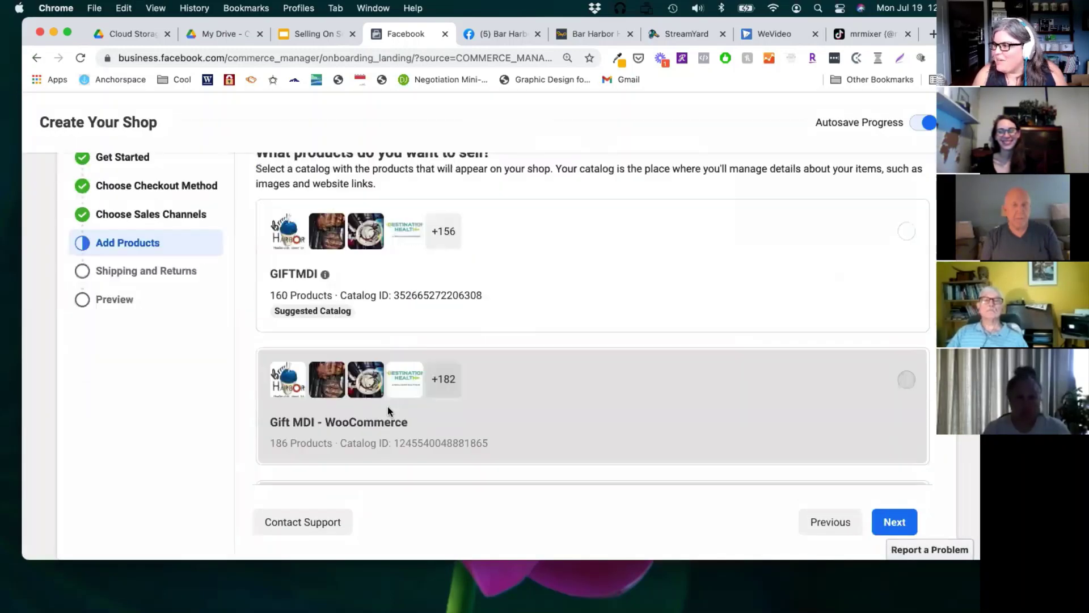
{"action": "scroll", "coordinate": [333, 348], "scroll_direction": "up", "scroll_amount": 5}
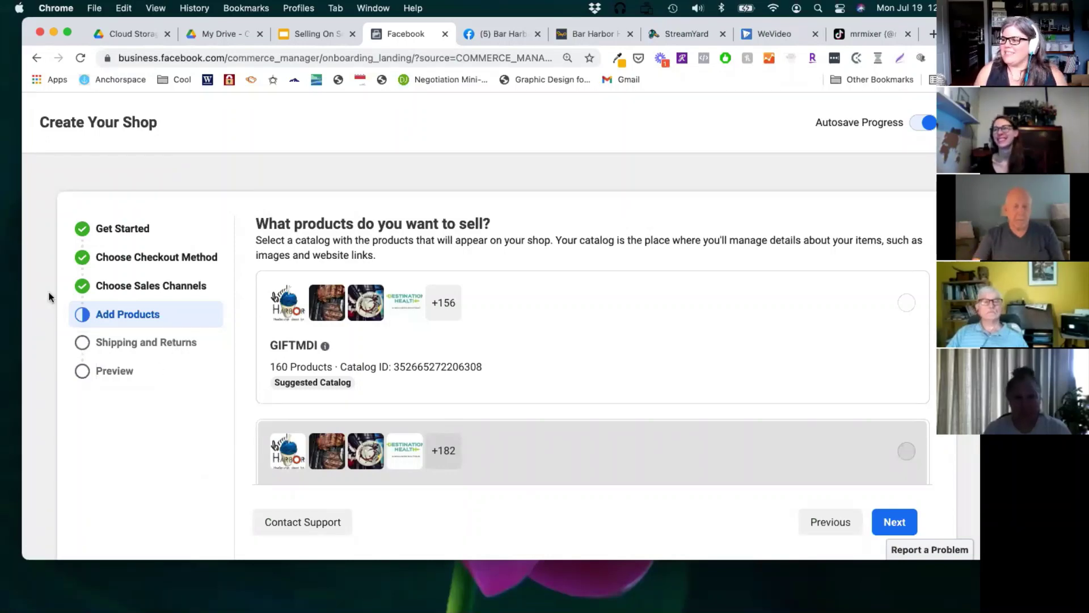
{"action": "scroll", "coordinate": [425, 272], "scroll_direction": "down", "scroll_amount": 3}
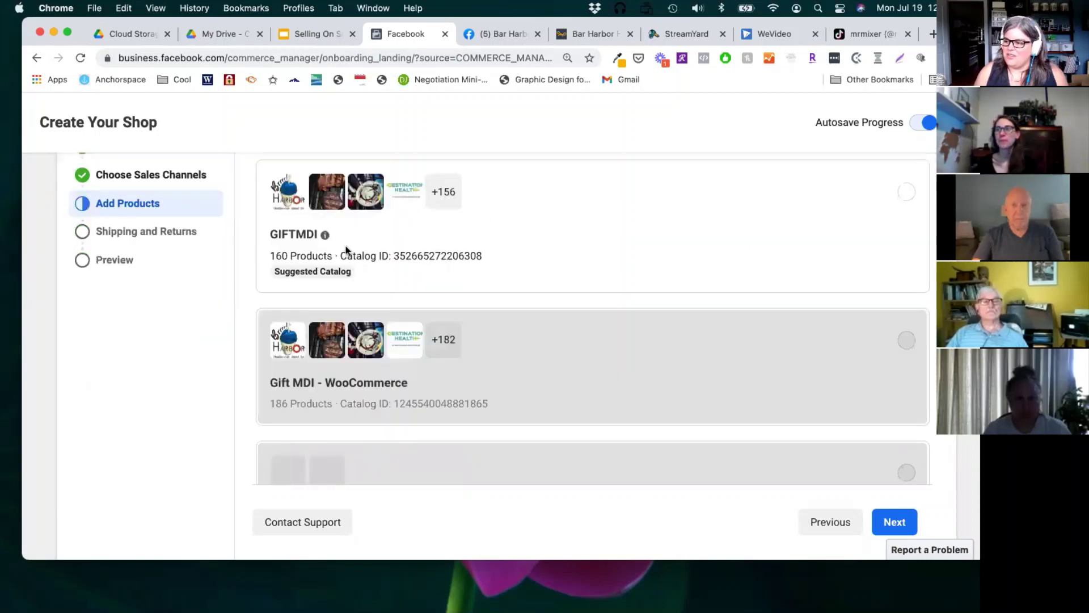
{"action": "scroll", "coordinate": [412, 377], "scroll_direction": "down", "scroll_amount": 8}
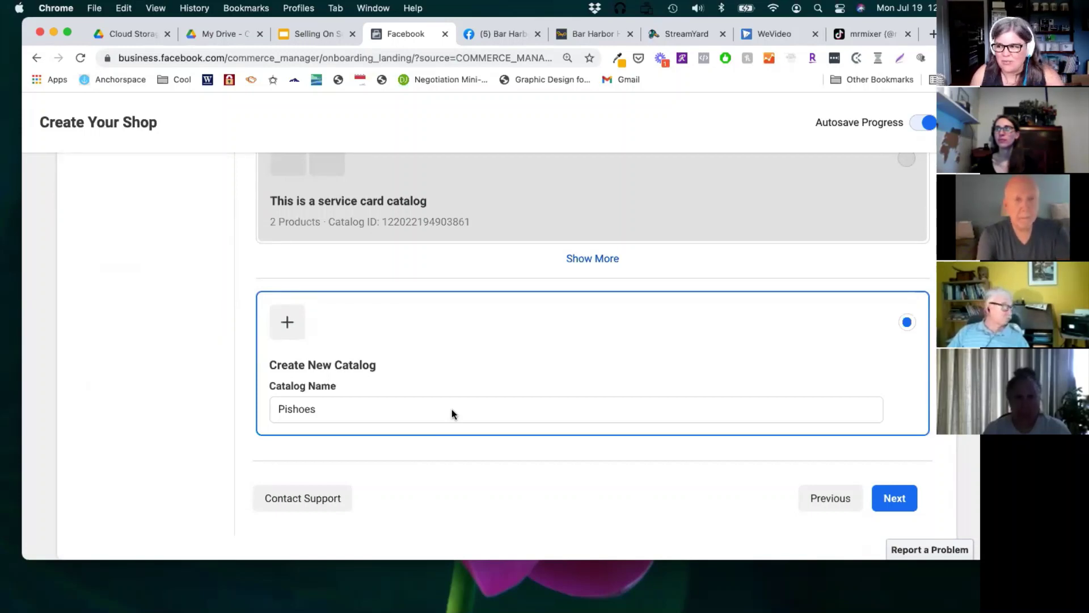
{"action": "scroll", "coordinate": [397, 307], "scroll_direction": "up", "scroll_amount": 8}
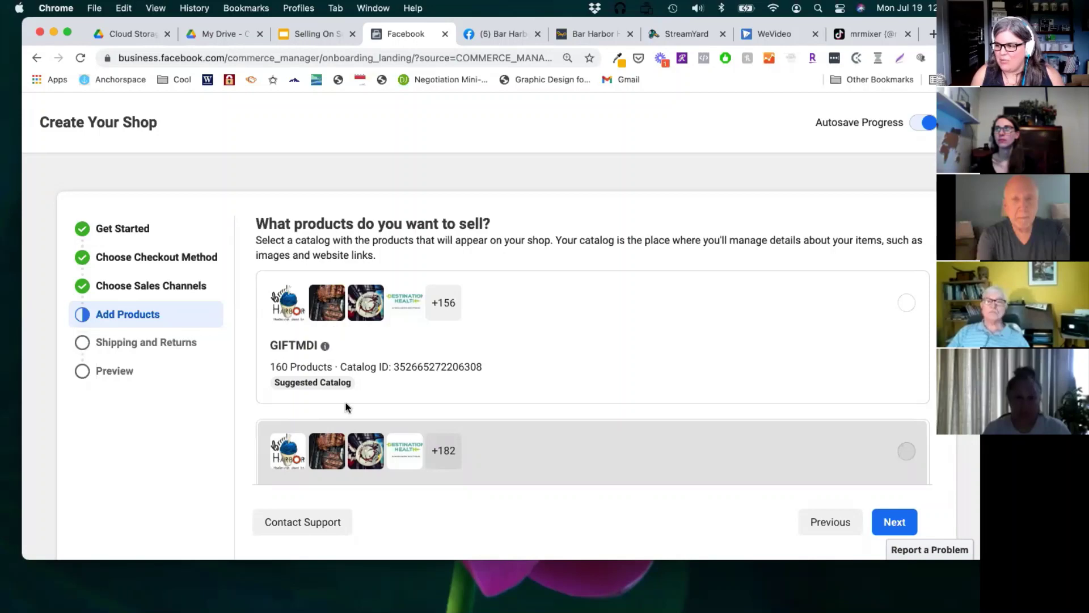
{"action": "scroll", "coordinate": [288, 391], "scroll_direction": "down", "scroll_amount": 3}
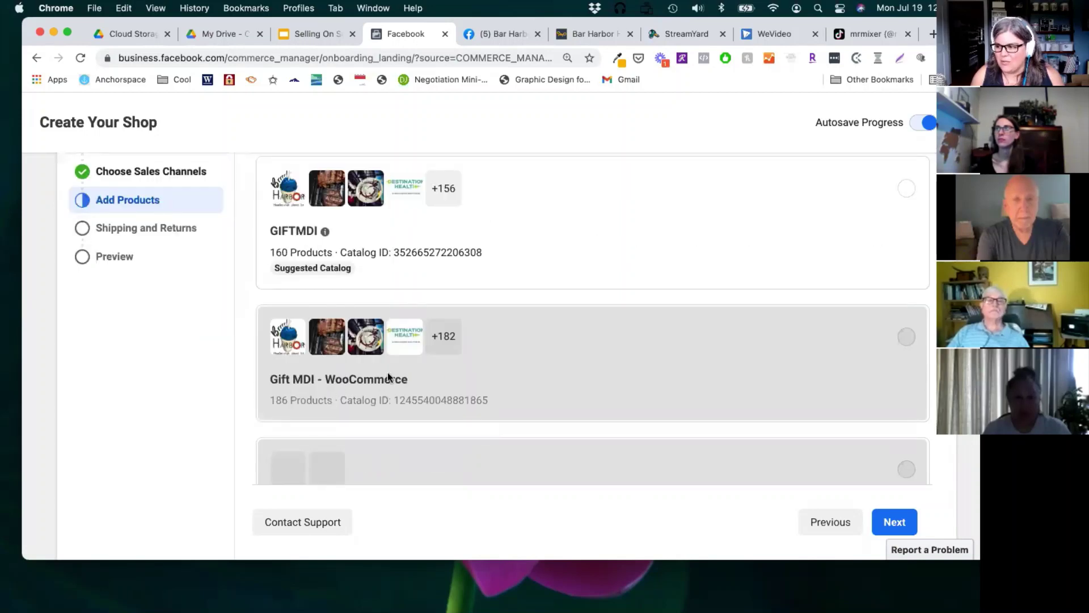
{"action": "scroll", "coordinate": [389, 377], "scroll_direction": "down", "scroll_amount": 5}
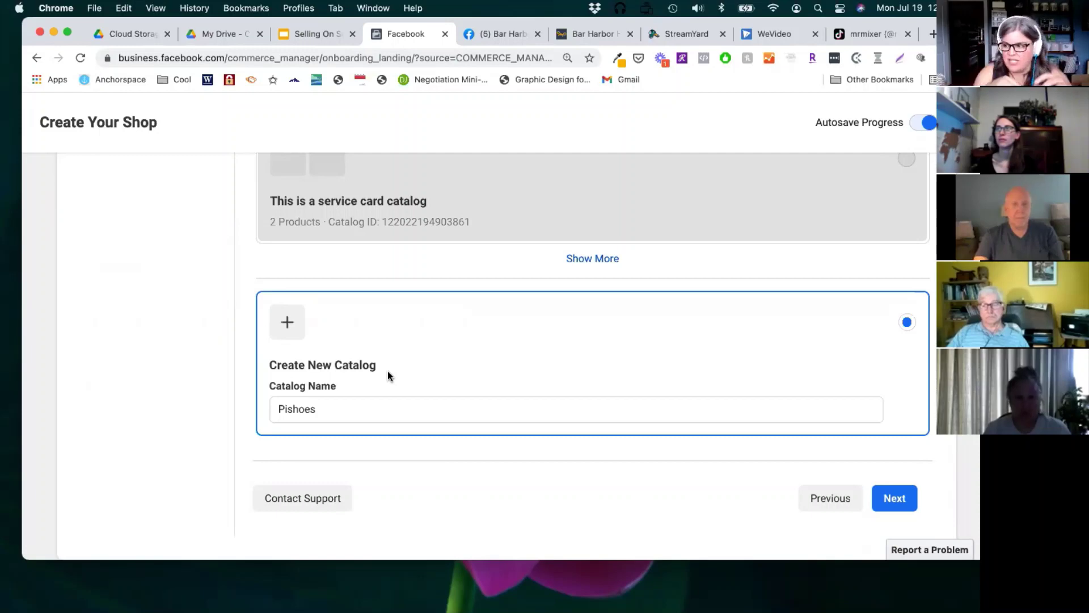
{"action": "scroll", "coordinate": [248, 319], "scroll_direction": "up", "scroll_amount": 5}
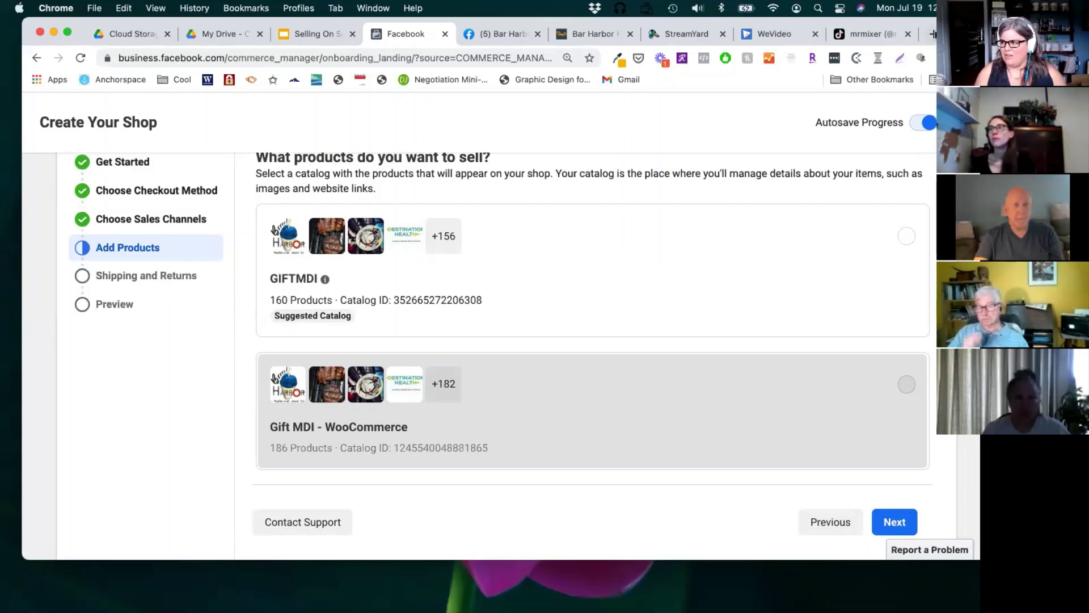
Step: Load onlineshippingcalculator.com in a new Chrome tab
{"action": "left_click", "coordinate": [929, 33]}
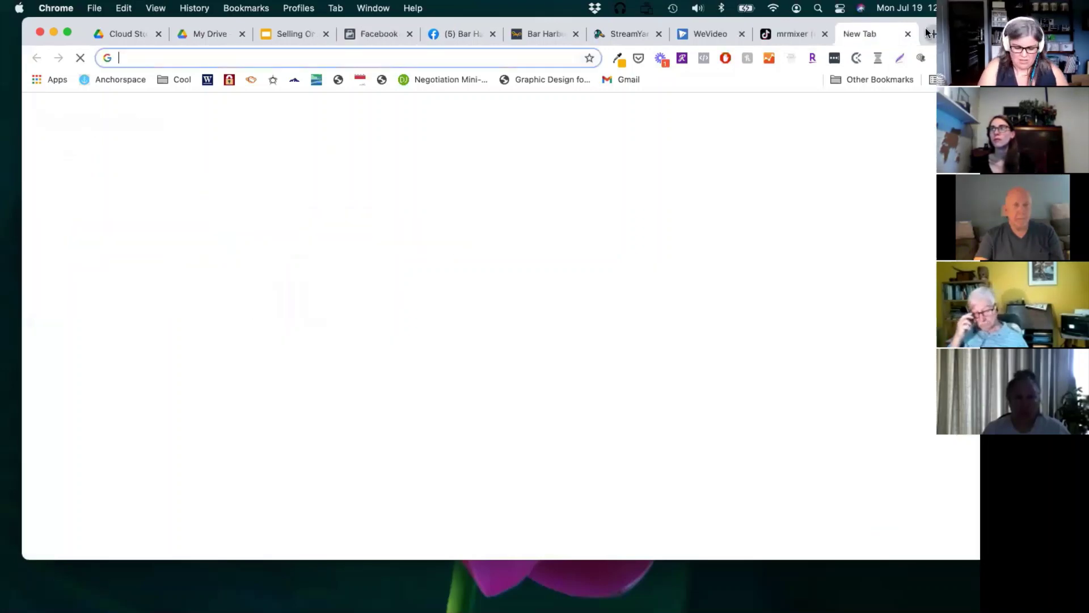
{"action": "type", "text": "onlion"}
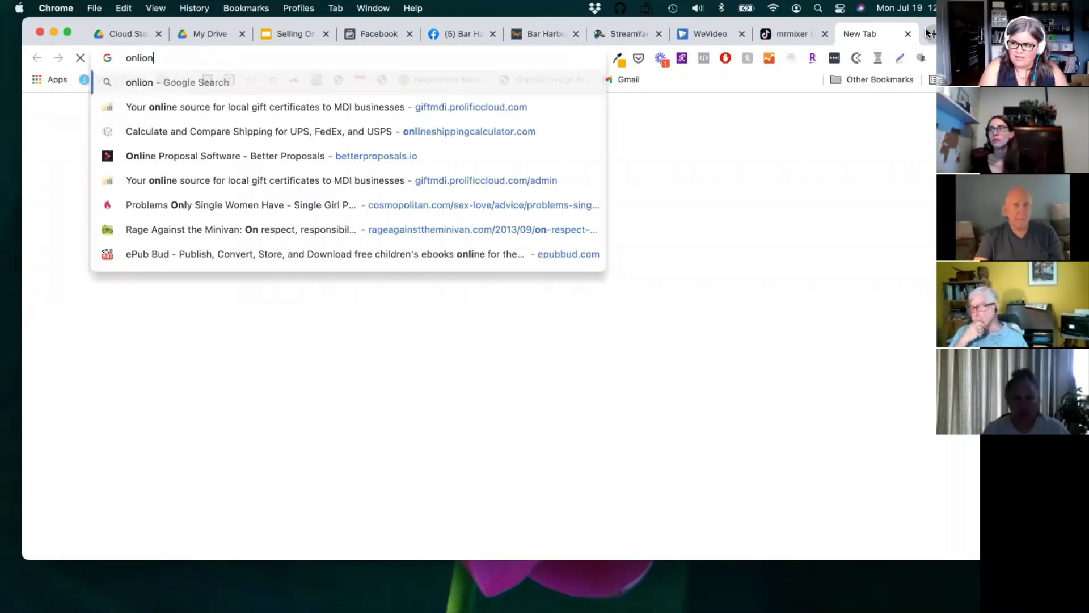
{"action": "key", "text": "BackSpace"}
{"action": "key", "text": "BackSpace"}
{"action": "type", "text": "o"}
{"action": "key", "text": "BackSpace"}
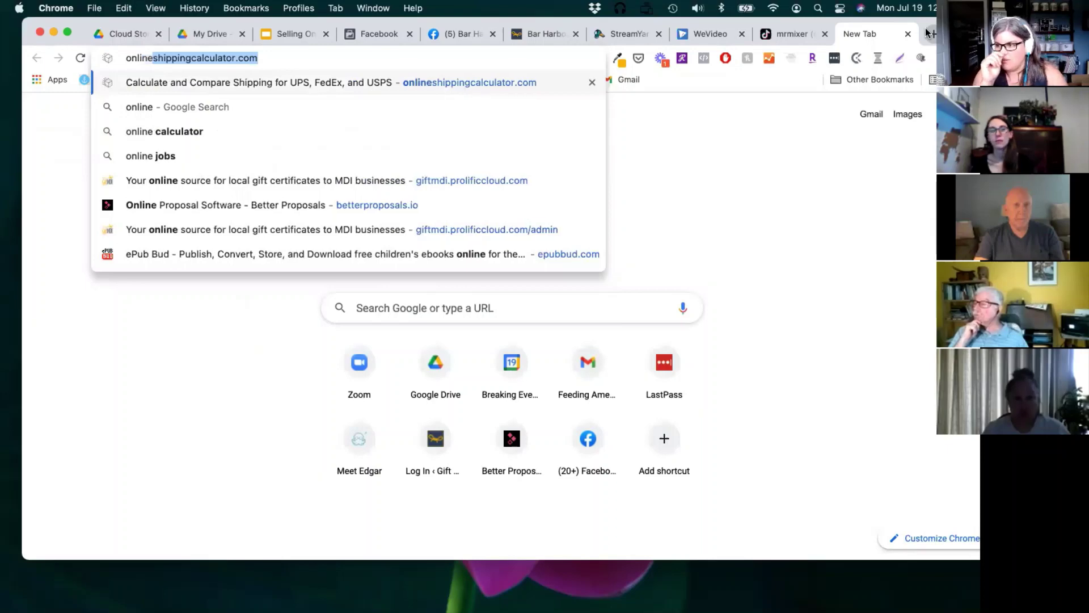
{"action": "key", "text": "Return"}
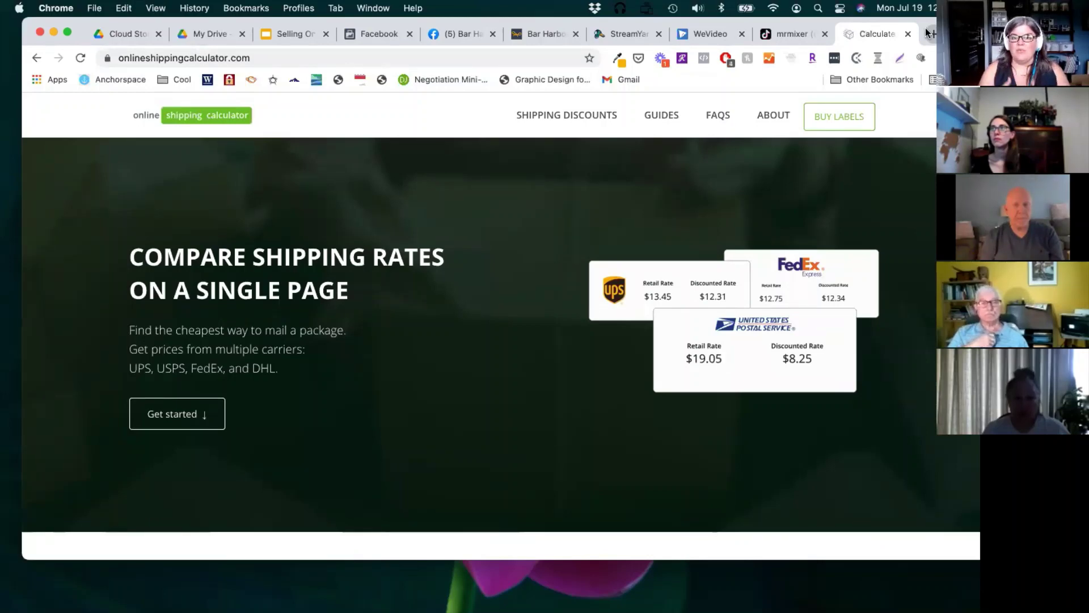
Step: Set the shipping route from Bar Harbor, ME to Honolulu, HI
{"action": "scroll", "coordinate": [525, 357], "scroll_direction": "down", "scroll_amount": 7}
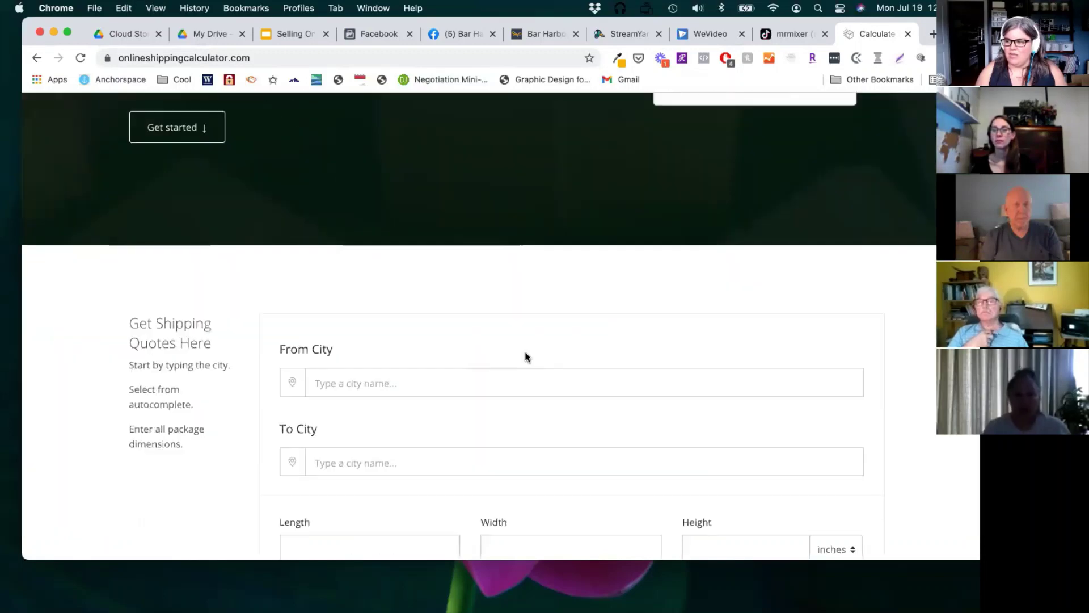
{"action": "left_click", "coordinate": [380, 275]}
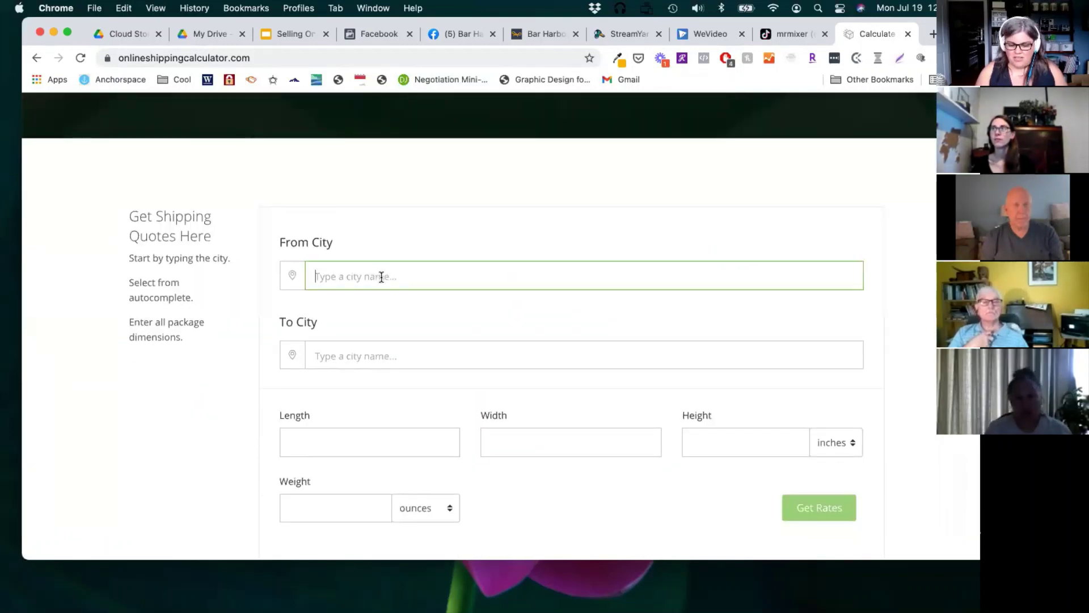
{"action": "type", "text": "bar ha"}
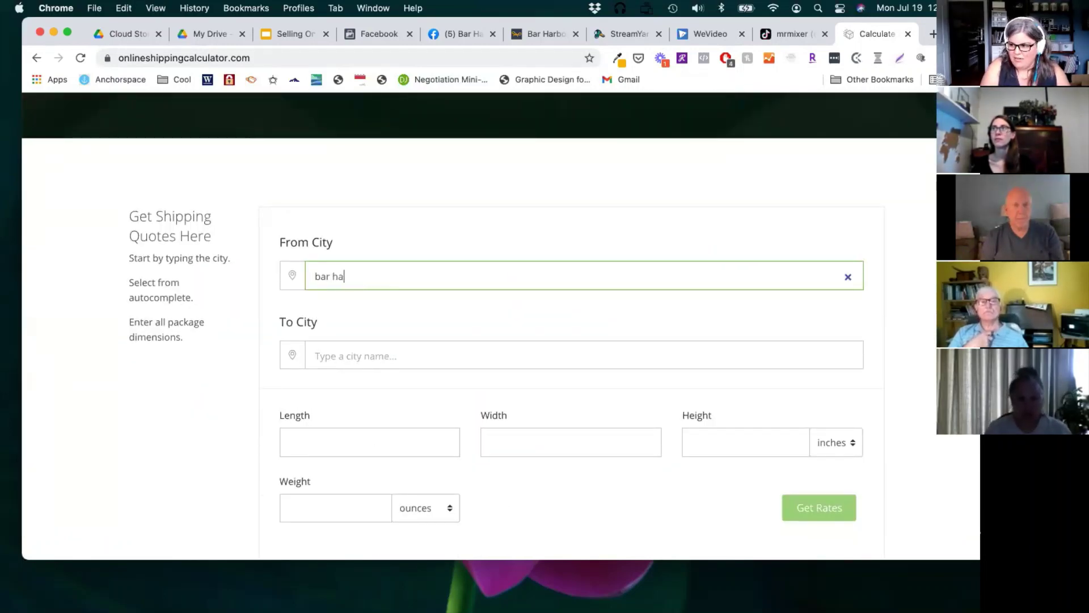
{"action": "type", "text": "rbor, me"}
{"action": "key", "text": "Return"}
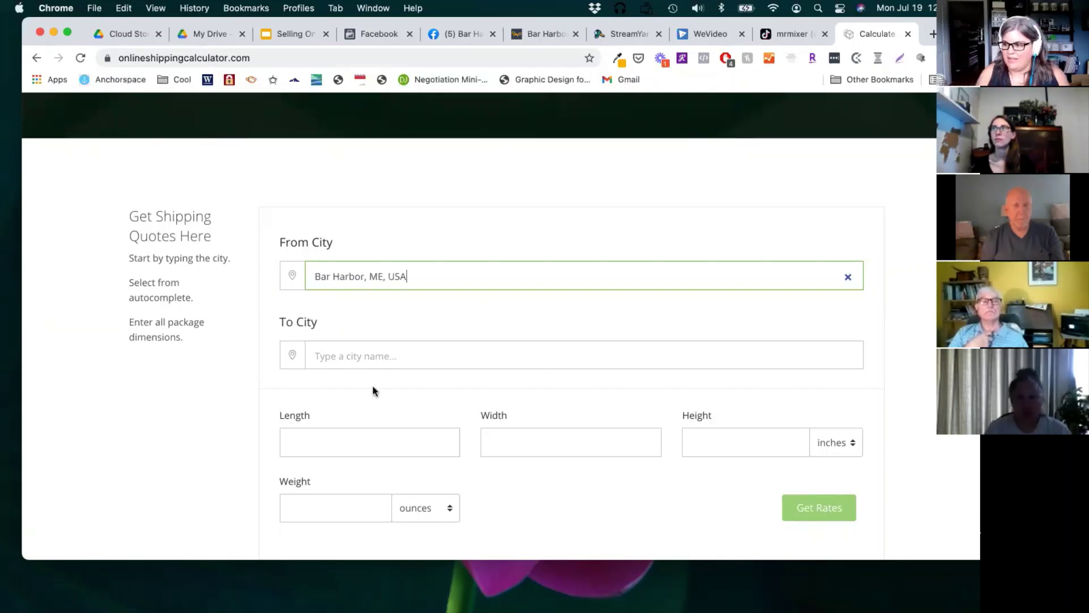
{"action": "left_click", "coordinate": [348, 358]}
{"action": "type", "text": "hon"}
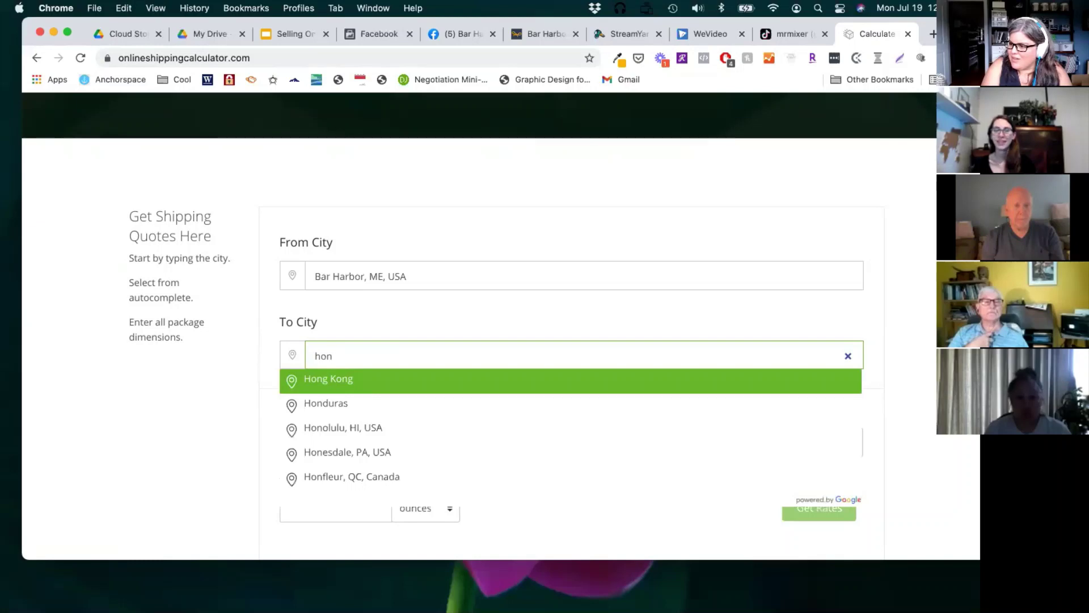
{"action": "key", "text": "Down"}
{"action": "key", "text": "Down"}
{"action": "key", "text": "Return"}
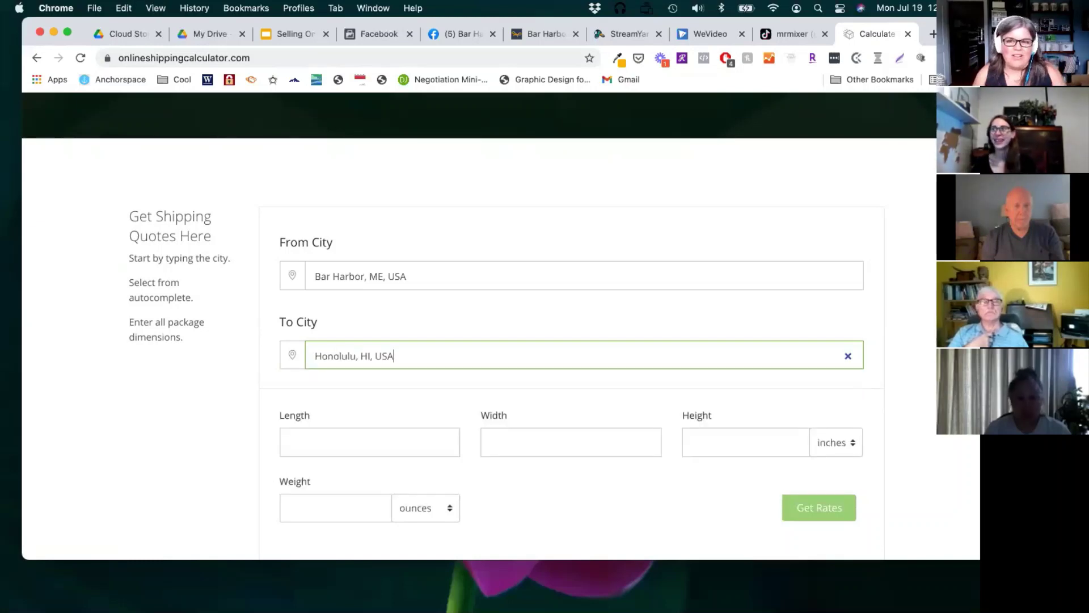
Step: Enter package dimensions 11×8×2 inches and weight 14 ounces
{"action": "left_click", "coordinate": [407, 444]}
{"action": "type", "text": "1"}
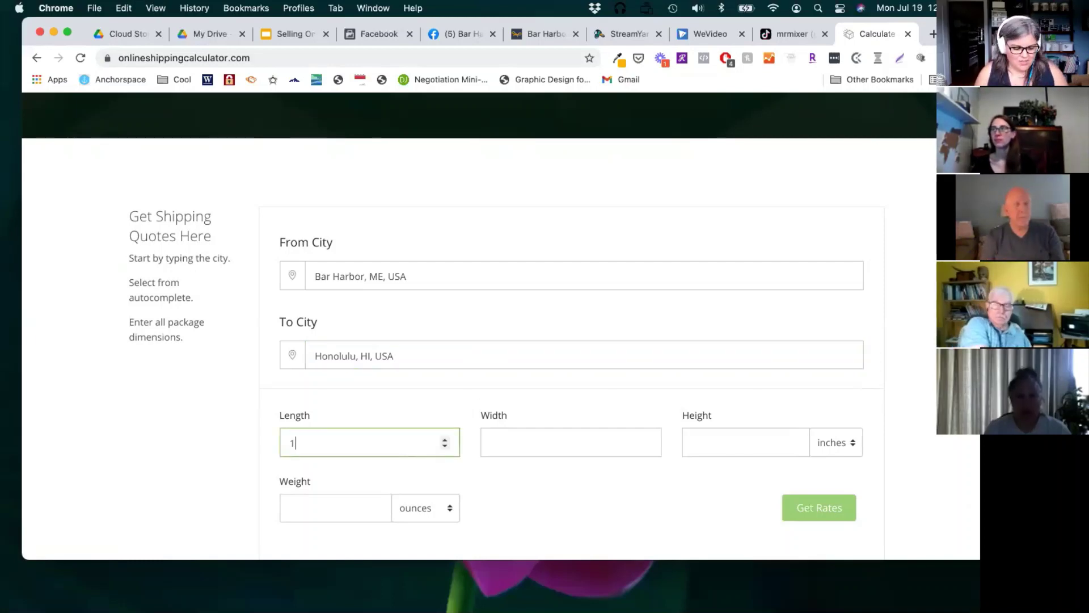
{"action": "type", "text": "1"}
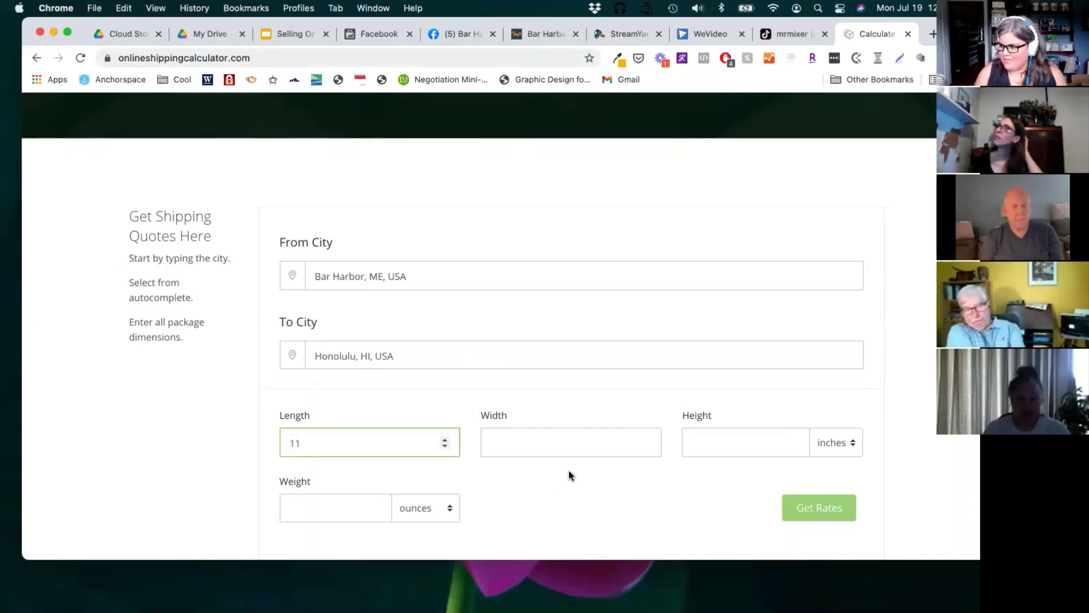
{"action": "left_click", "coordinate": [566, 431]}
{"action": "type", "text": "8"}
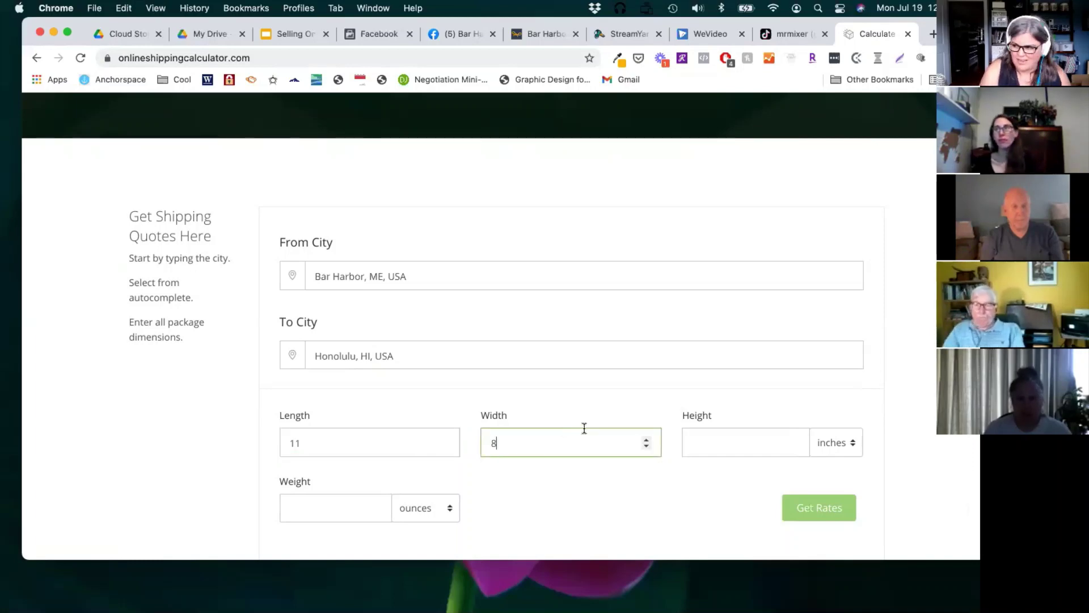
{"action": "left_click", "coordinate": [766, 442]}
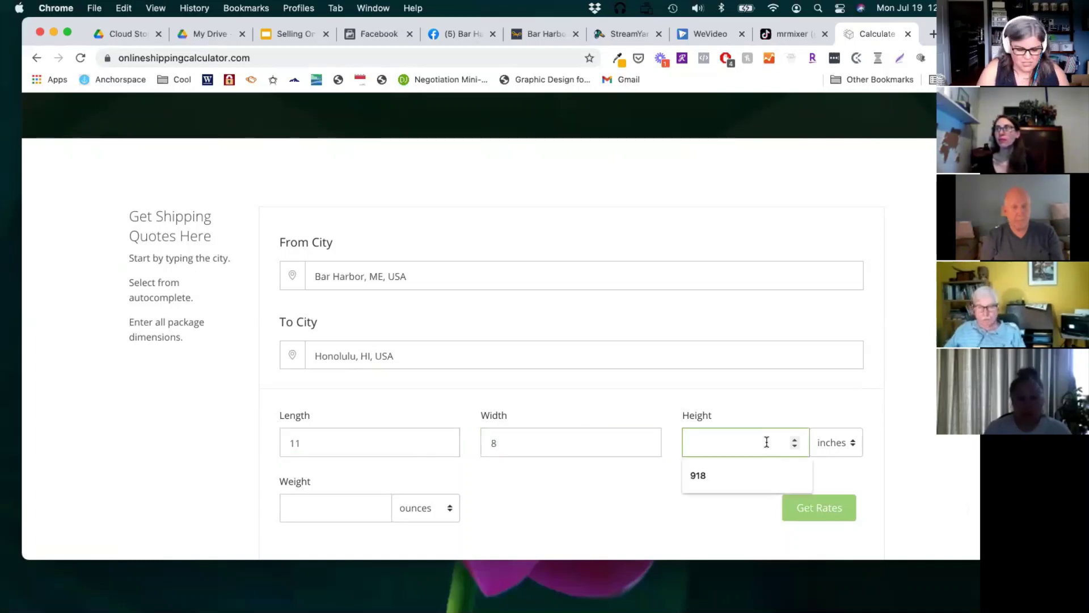
{"action": "type", "text": "2"}
{"action": "scroll", "coordinate": [359, 506], "scroll_direction": "down", "scroll_amount": 1}
{"action": "left_click", "coordinate": [319, 483]}
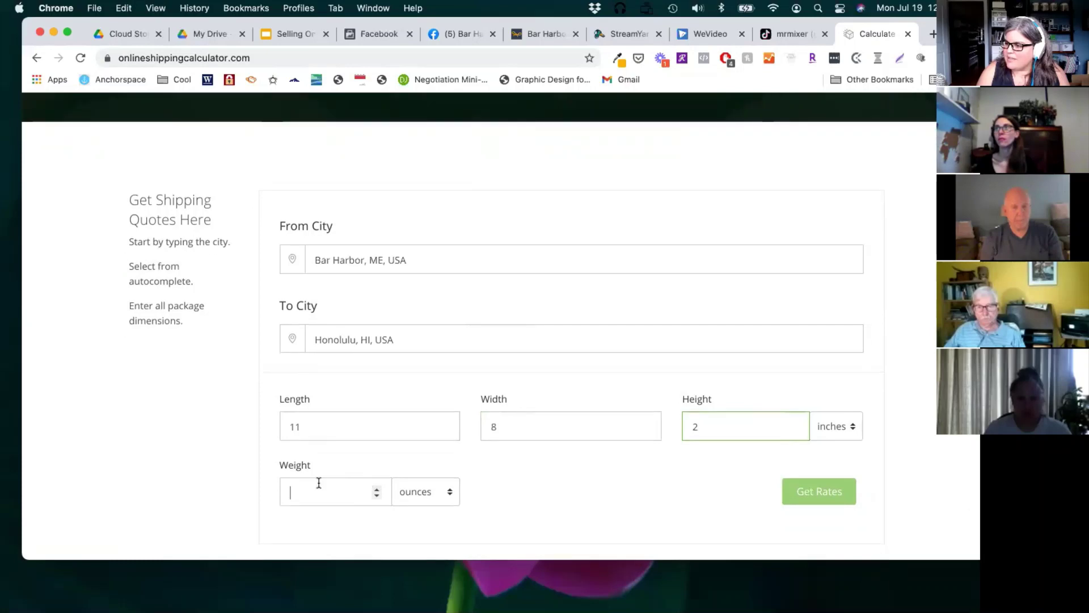
{"action": "type", "text": "14"}
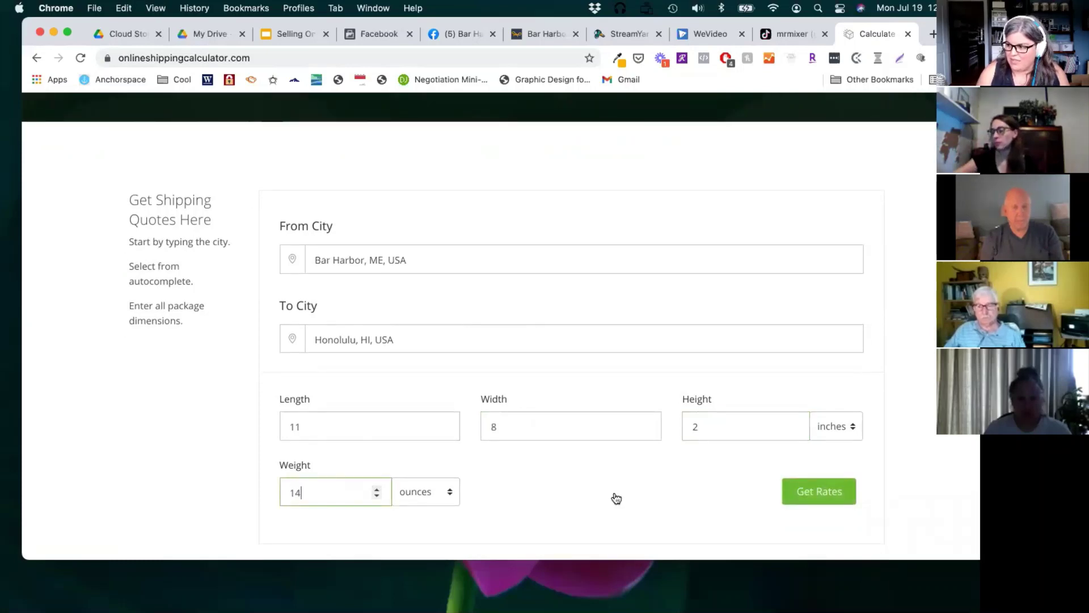
Step: Get the carrier rates and sort them by retail rate, cheapest first
{"action": "left_click", "coordinate": [821, 499]}
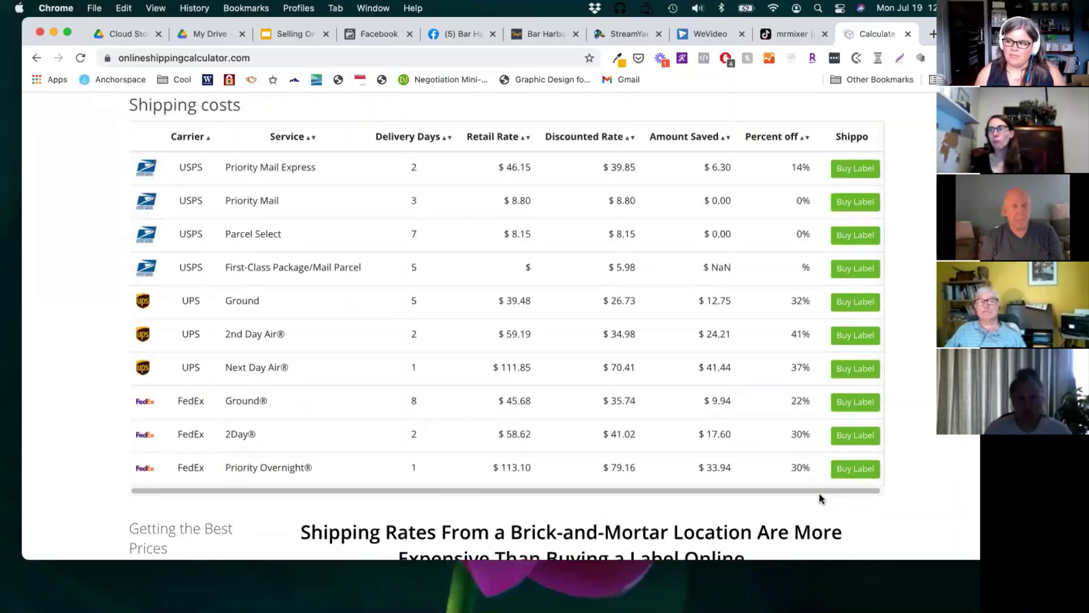
{"action": "scroll", "coordinate": [509, 148], "scroll_direction": "up", "scroll_amount": 1}
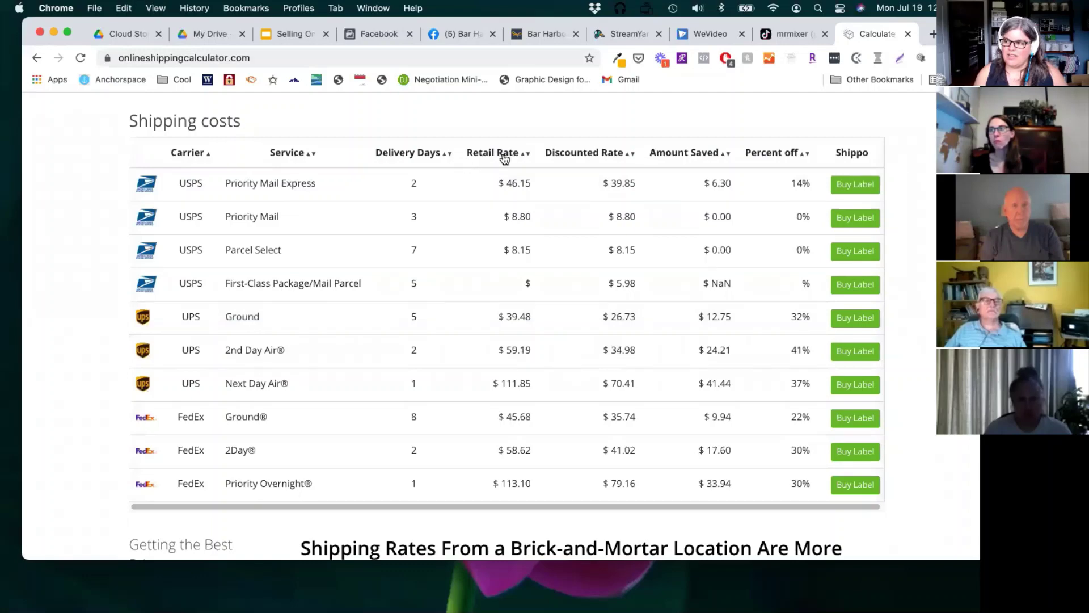
{"action": "left_click", "coordinate": [504, 154]}
{"action": "left_click", "coordinate": [504, 154]}
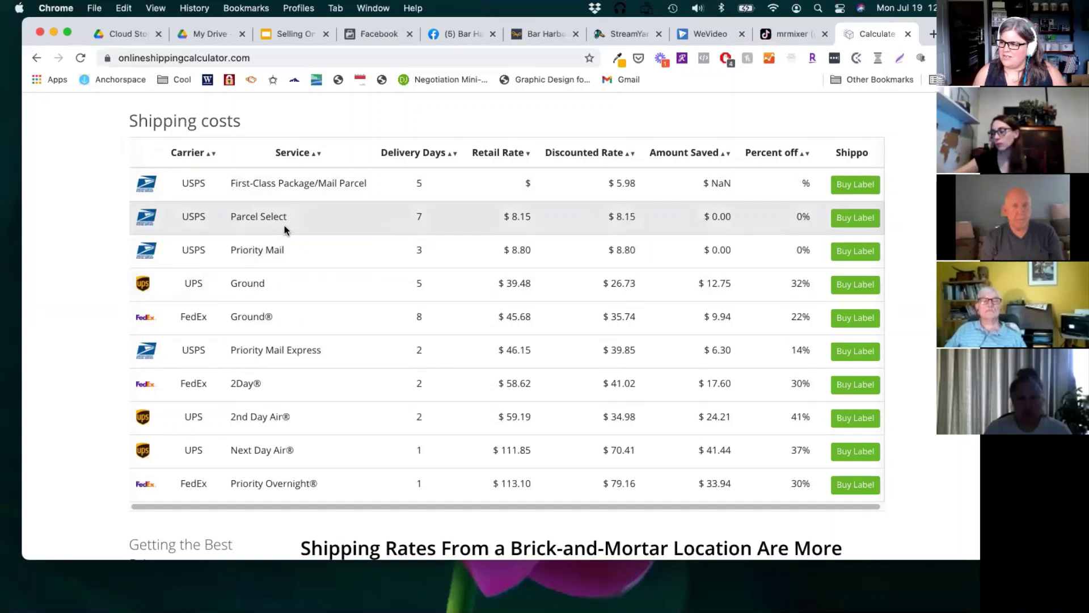
{"action": "scroll", "coordinate": [284, 226], "scroll_direction": "up", "scroll_amount": 1}
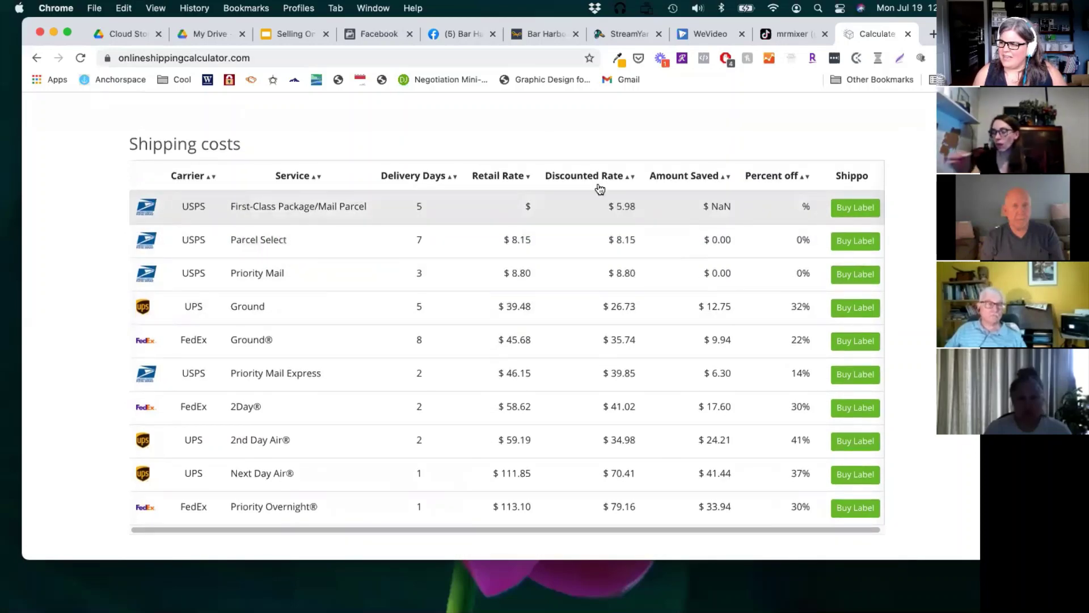